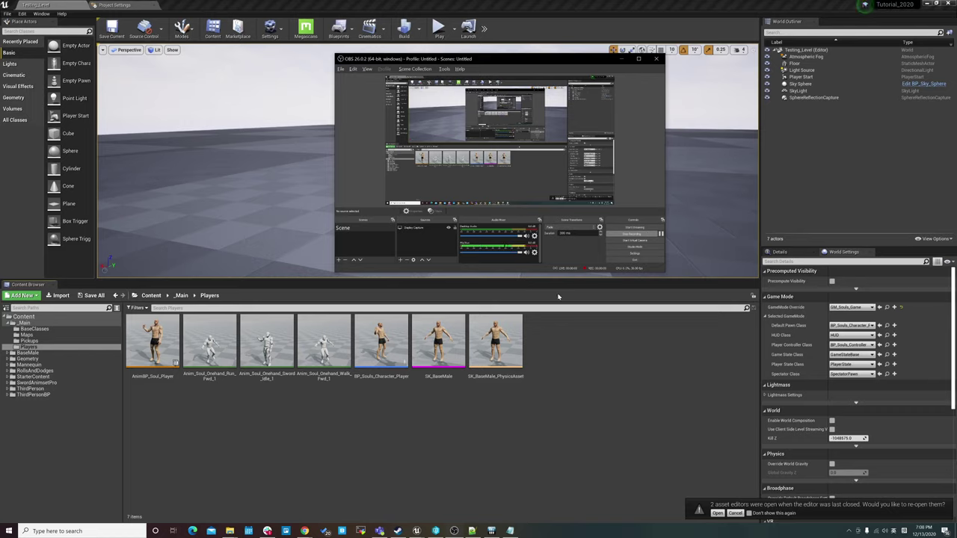
Step: Review BaseClasses' BP_Souls_Controller and BP_Souls_Character_Base, then select BP_Souls_Character_Player in Players
{"action": "left_click", "coordinate": [560, 362]}
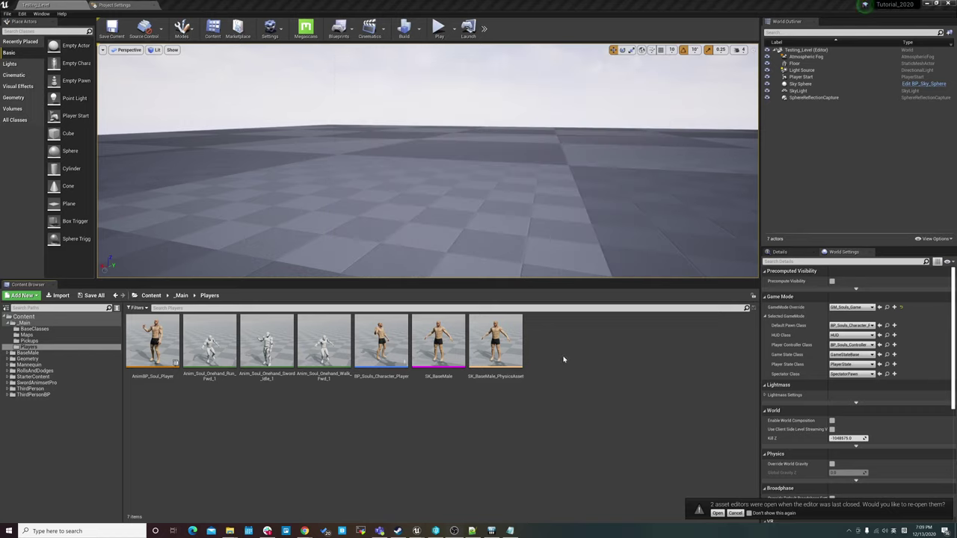
{"action": "left_click", "coordinate": [34, 329]}
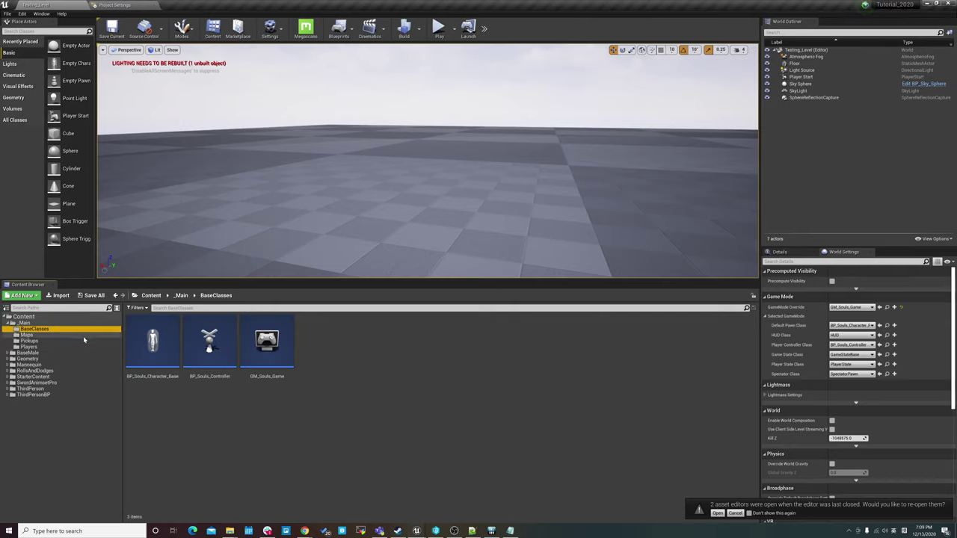
{"action": "left_click", "coordinate": [231, 406]}
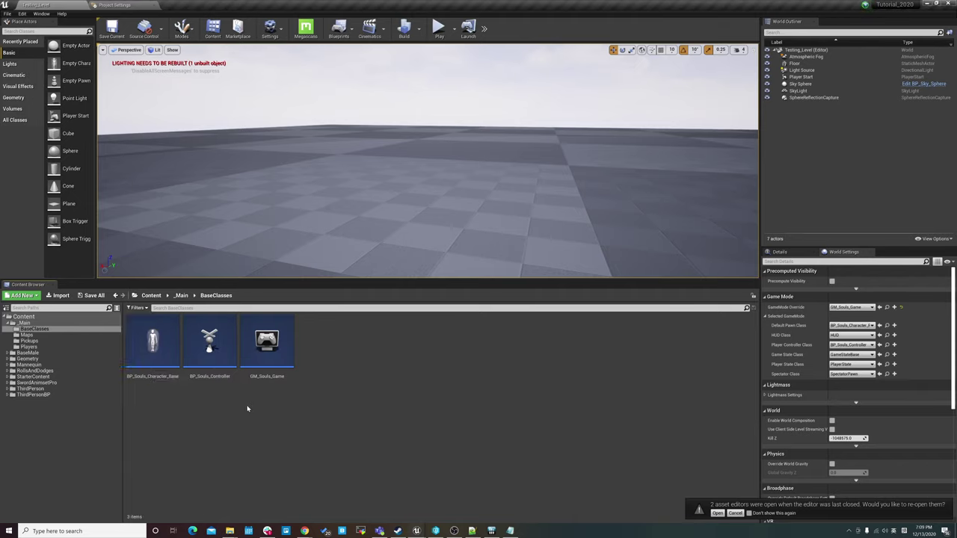
{"action": "left_click", "coordinate": [211, 348]}
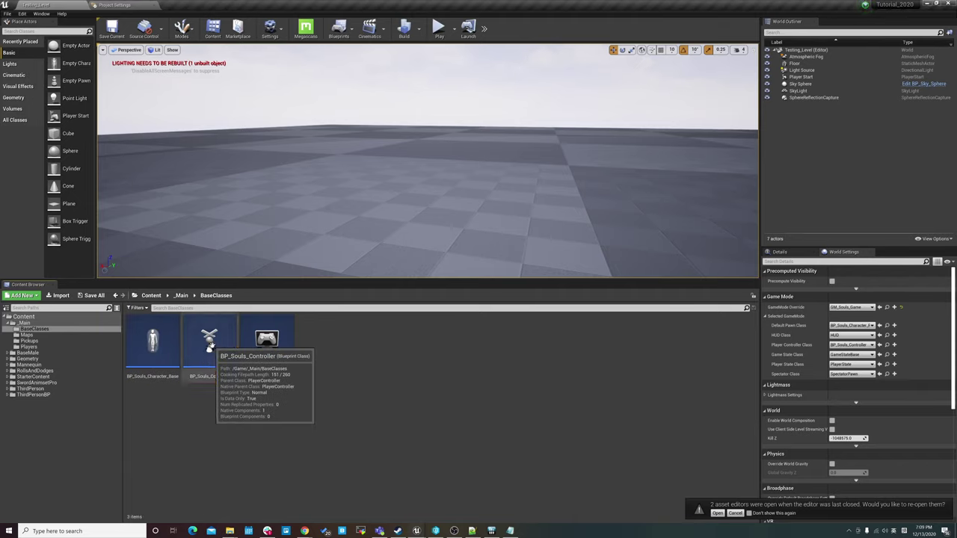
{"action": "left_click", "coordinate": [337, 418]}
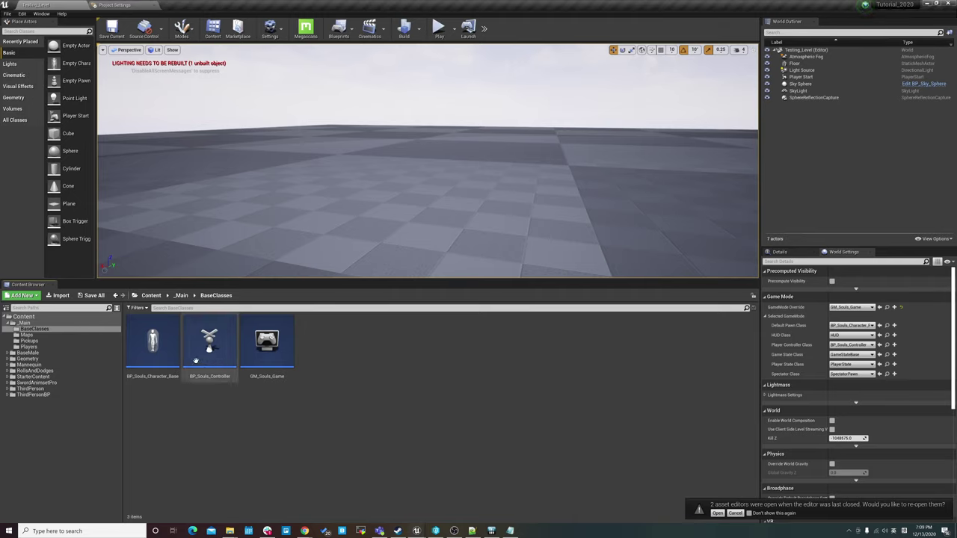
{"action": "left_click", "coordinate": [154, 345]}
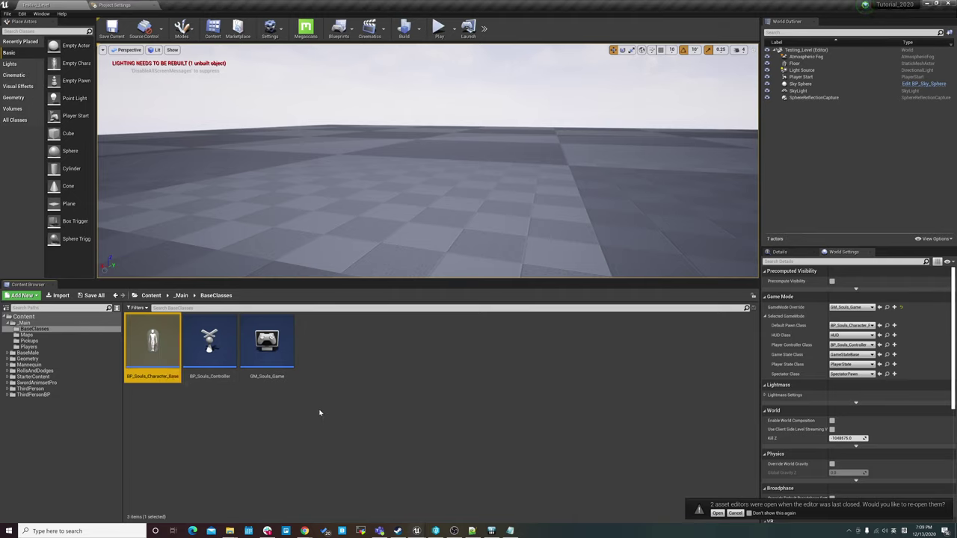
{"action": "left_click", "coordinate": [102, 349]}
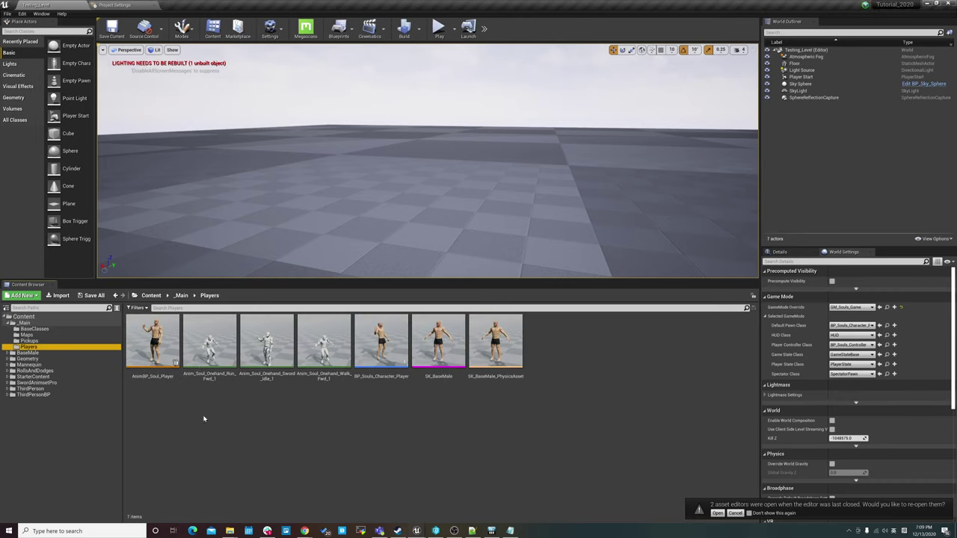
{"action": "left_click", "coordinate": [374, 347]}
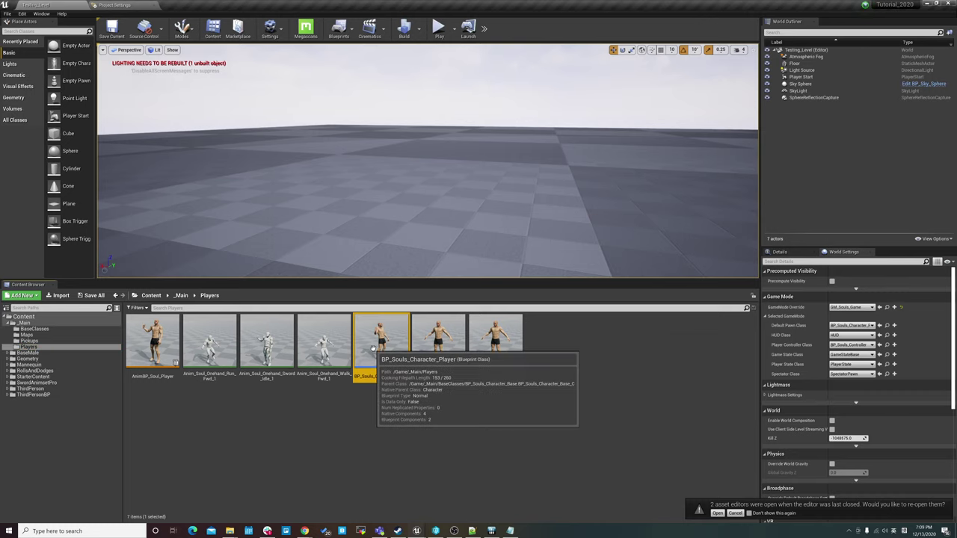
{"action": "double_click", "coordinate": [382, 348]}
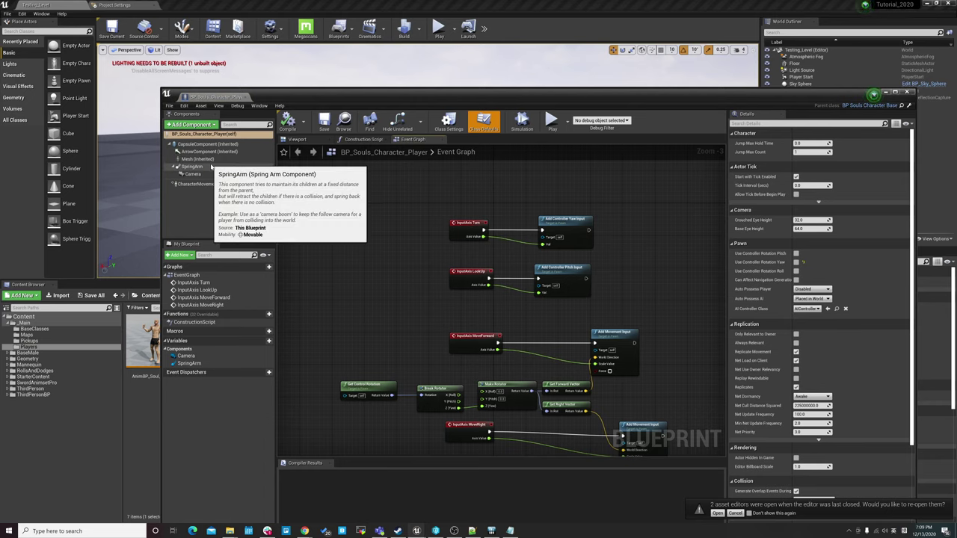
{"action": "scroll", "coordinate": [818, 250], "scroll_direction": "down", "scroll_amount": 1}
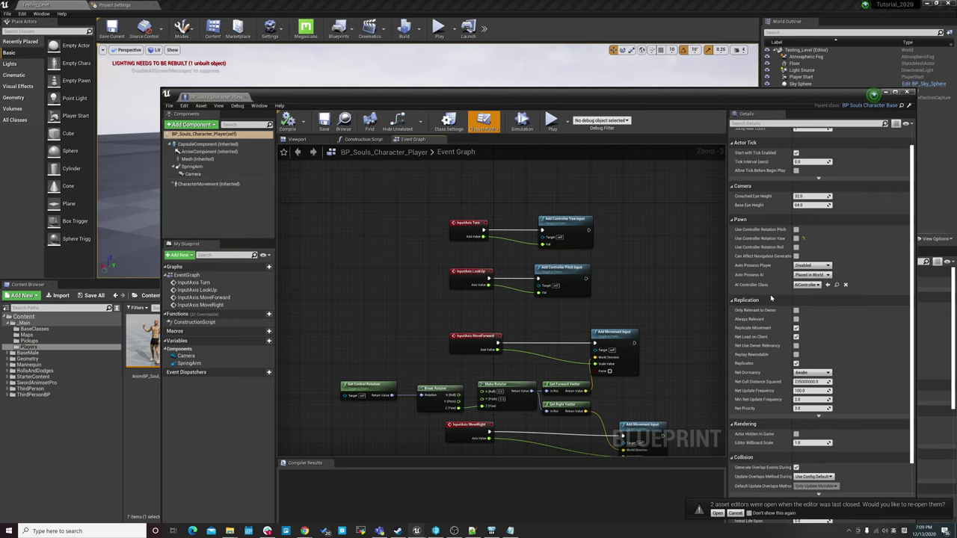
{"action": "left_click", "coordinate": [206, 144]}
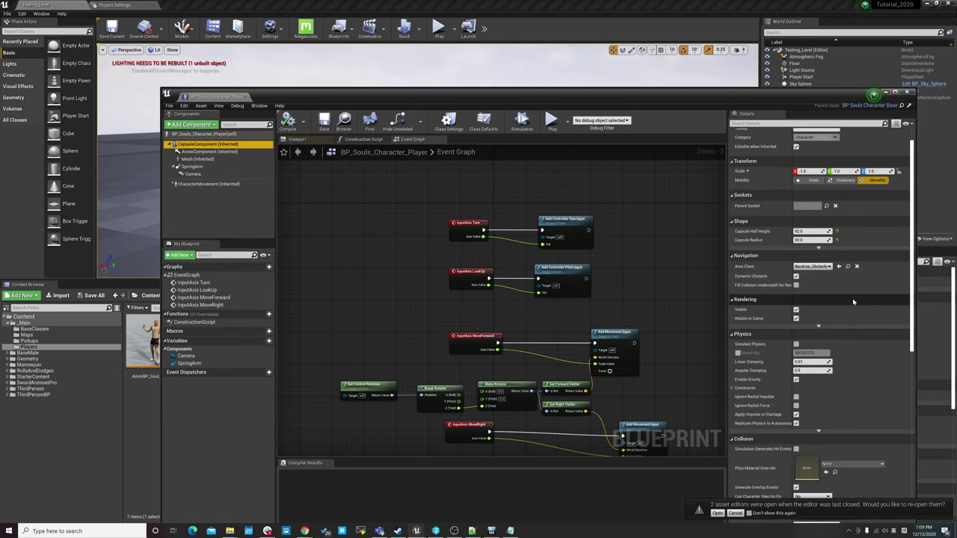
{"action": "scroll", "coordinate": [806, 299], "scroll_direction": "down", "scroll_amount": 2}
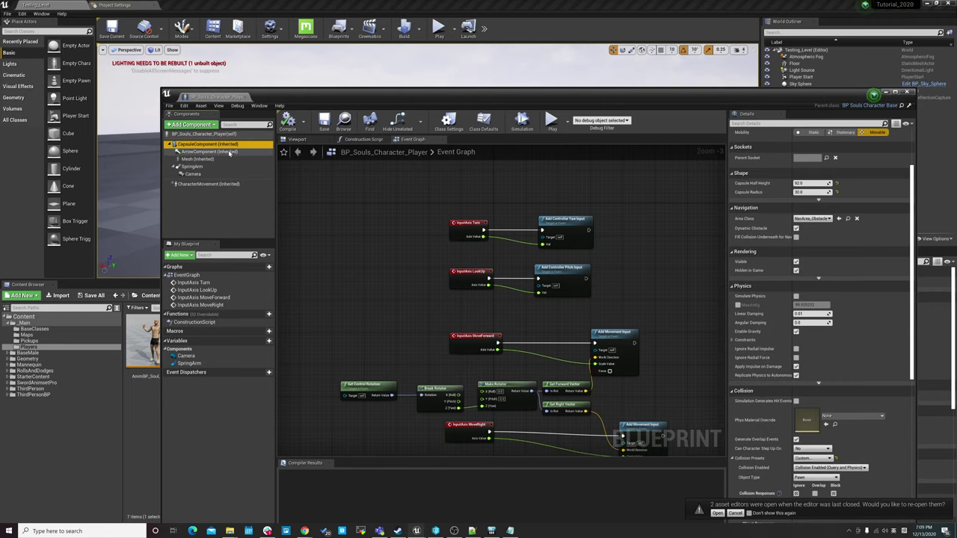
{"action": "left_click", "coordinate": [196, 158]}
{"action": "left_click", "coordinate": [192, 166]}
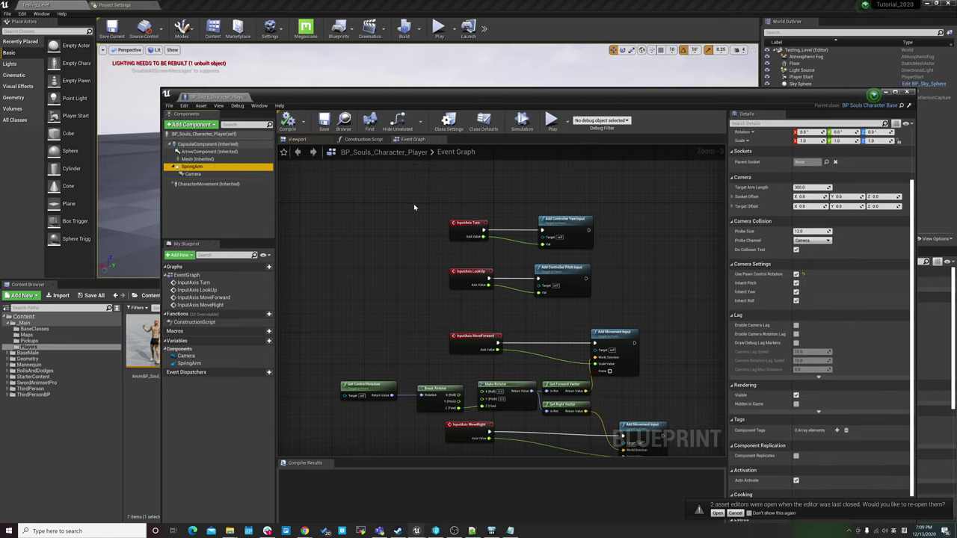
{"action": "scroll", "coordinate": [414, 207], "scroll_direction": "down", "scroll_amount": 3}
{"action": "scroll", "coordinate": [573, 265], "scroll_direction": "up", "scroll_amount": 4}
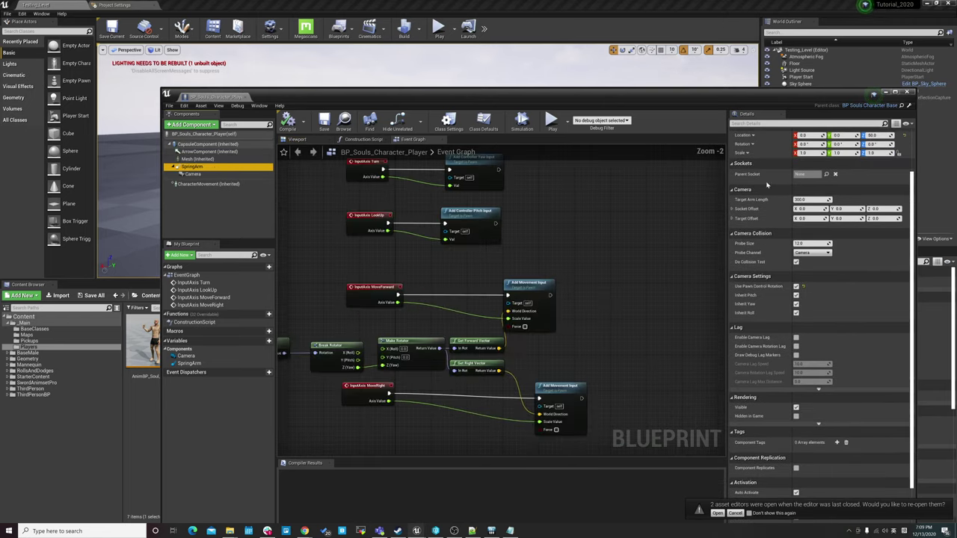
{"action": "left_click", "coordinate": [909, 93]}
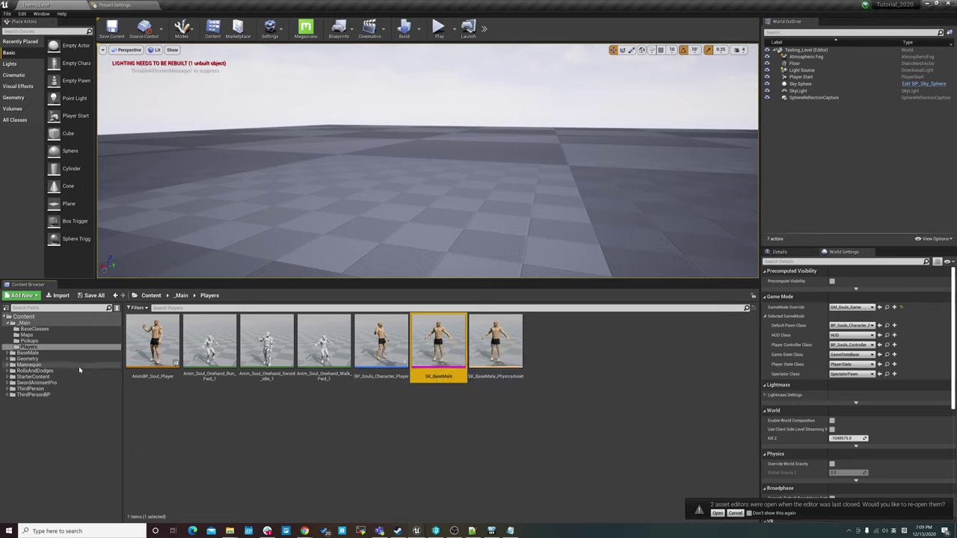
{"action": "double_click", "coordinate": [394, 335]}
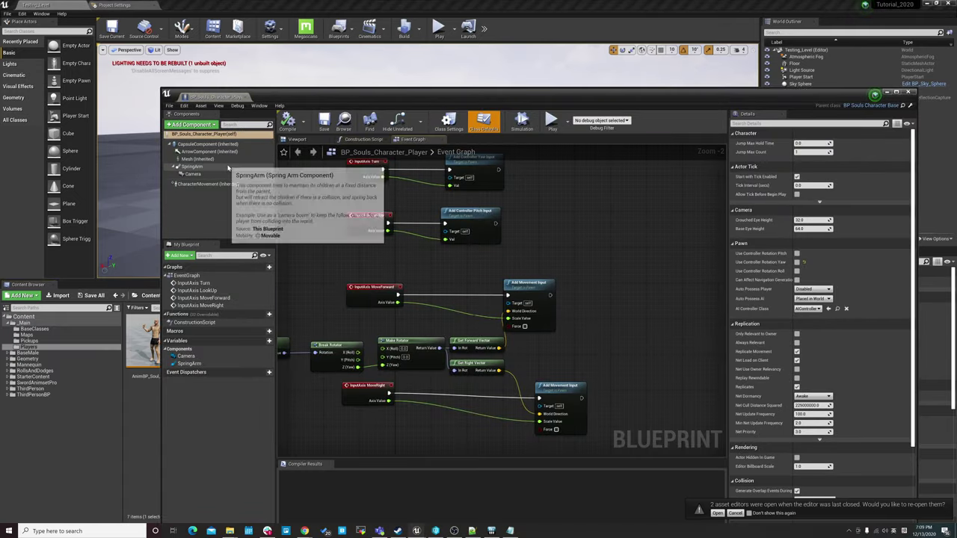
{"action": "left_click", "coordinate": [233, 159]}
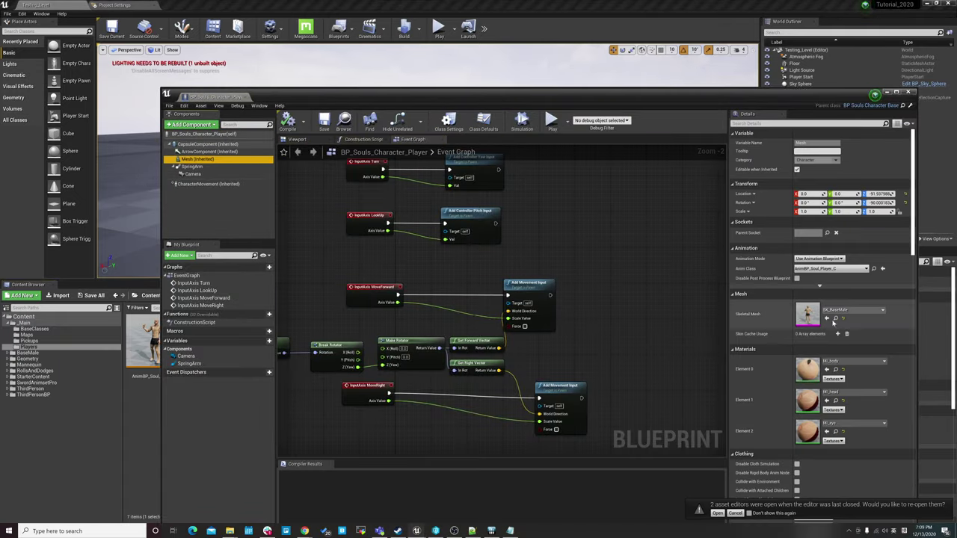
Step: Close the character blueprint and try dropping BP_Souls_Character_Player into the level
{"action": "left_click", "coordinate": [907, 92]}
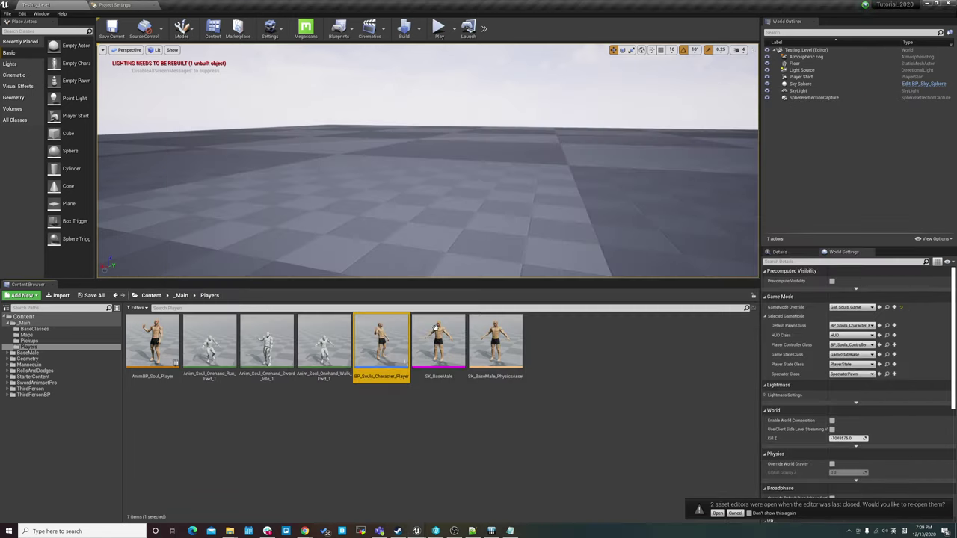
{"action": "left_click_drag", "start_coordinate": [384, 338], "coordinate": [396, 424]}
{"action": "left_click", "coordinate": [620, 389]}
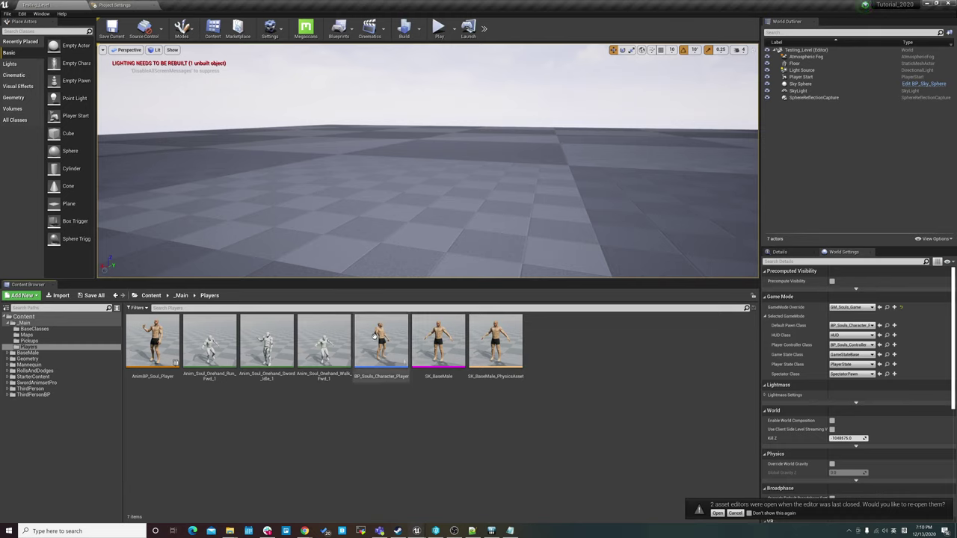
{"action": "mouse_move", "coordinate": [382, 340]}
{"action": "left_mouse_down"}
{"action": "mouse_move", "coordinate": [389, 231]}
{"action": "mouse_move", "coordinate": [340, 235]}
{"action": "mouse_move", "coordinate": [622, 399]}
{"action": "mouse_move", "coordinate": [412, 298]}
{"action": "left_mouse_up"}
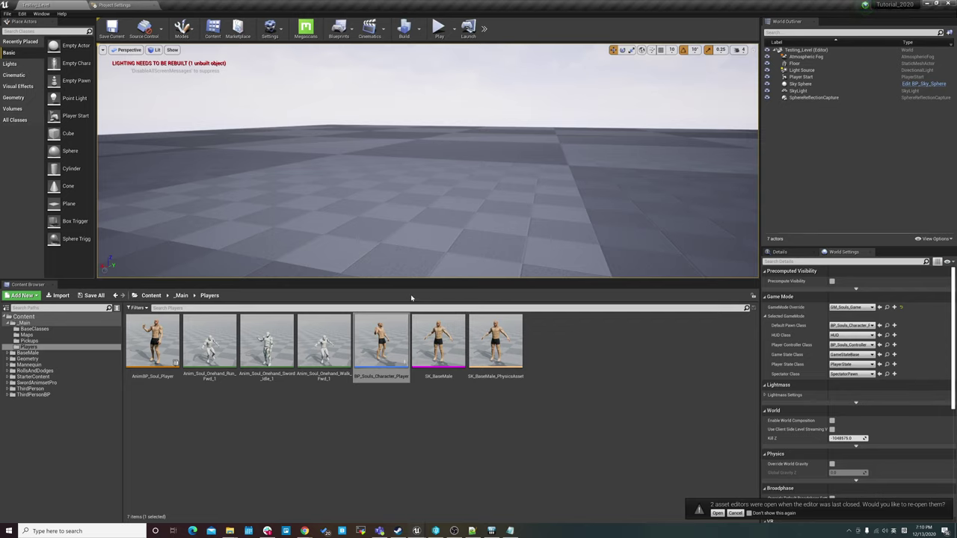
Step: Fly the level view toward the Player Start, selecting BP_Souls_Character_Player and SK_BaseMale along the way
{"action": "right_click_drag", "start_coordinate": [392, 212], "coordinate": [414, 224]}
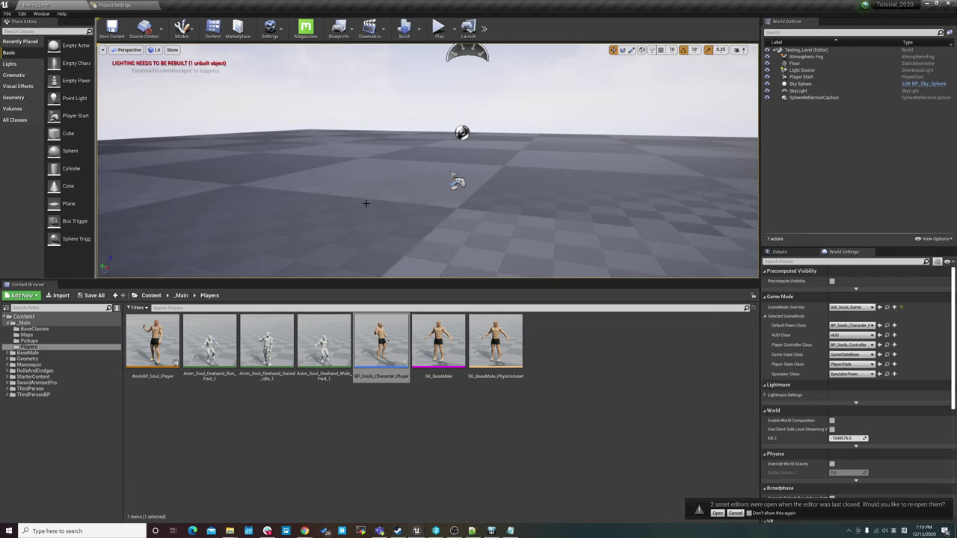
{"action": "right_click_drag", "start_coordinate": [384, 190], "coordinate": [370, 186]}
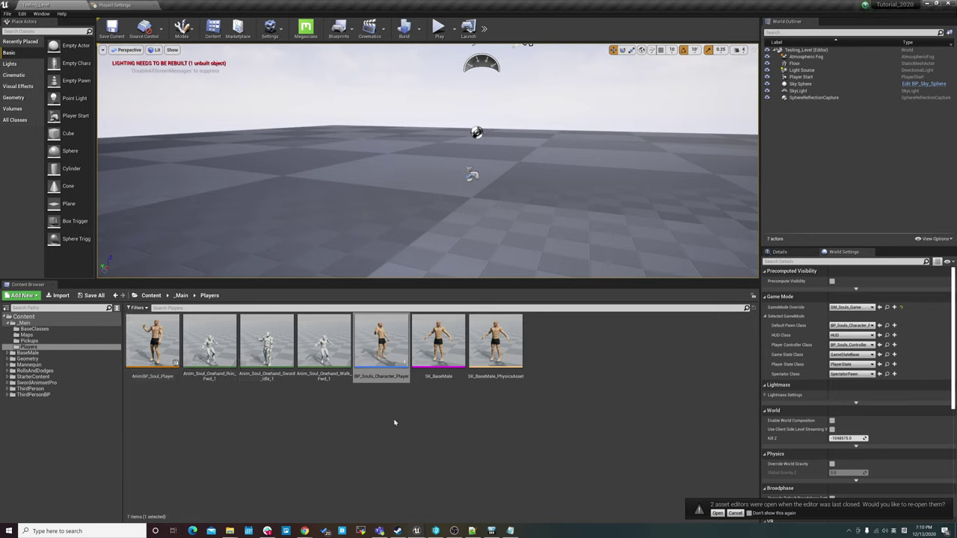
{"action": "left_click", "coordinate": [456, 425]}
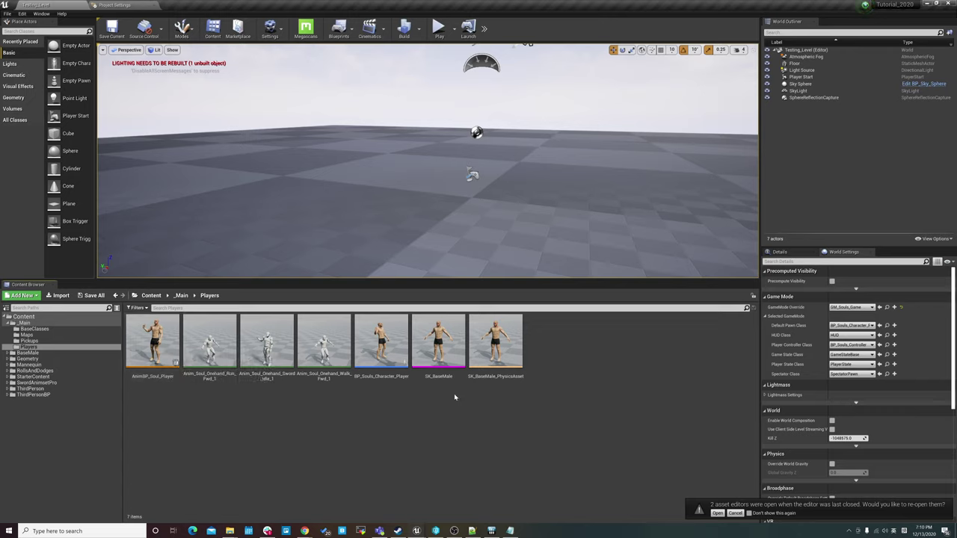
{"action": "left_click", "coordinate": [391, 347]}
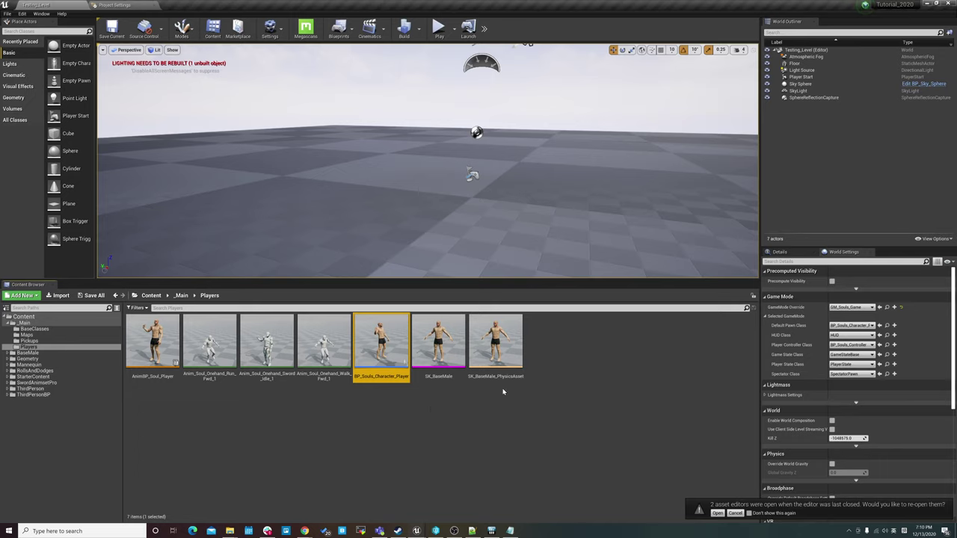
{"action": "left_click", "coordinate": [447, 331]}
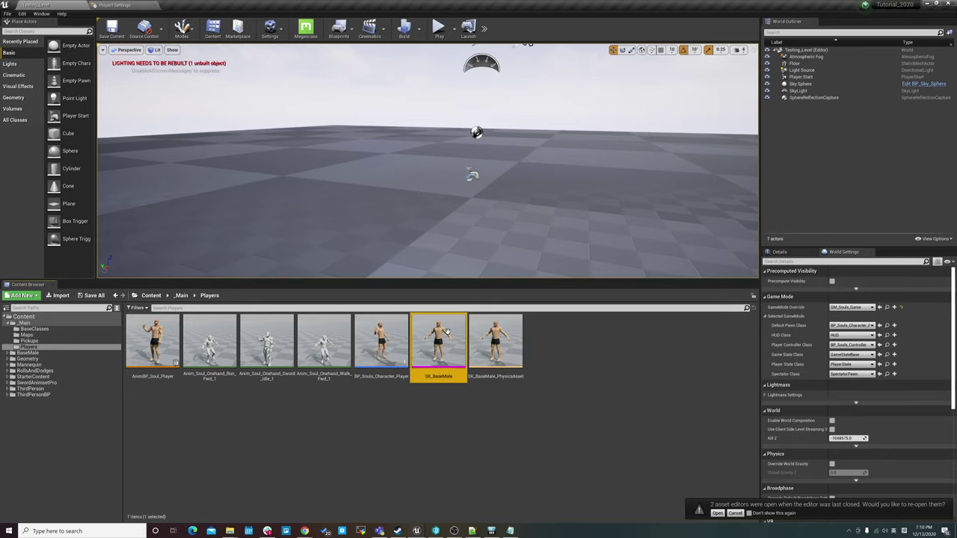
{"action": "right_click", "coordinate": [454, 402]}
{"action": "left_click", "coordinate": [412, 427]}
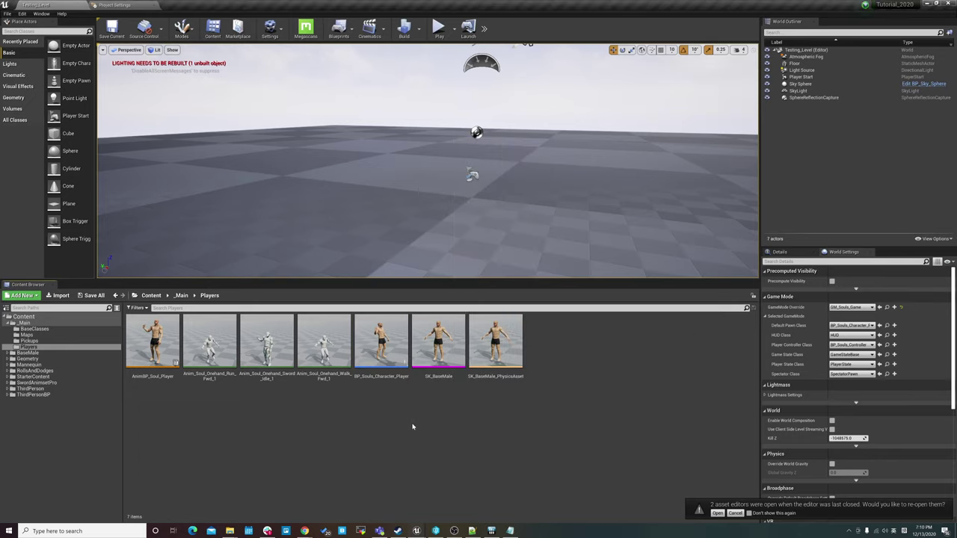
{"action": "right_click_drag", "start_coordinate": [451, 264], "coordinate": [479, 239]}
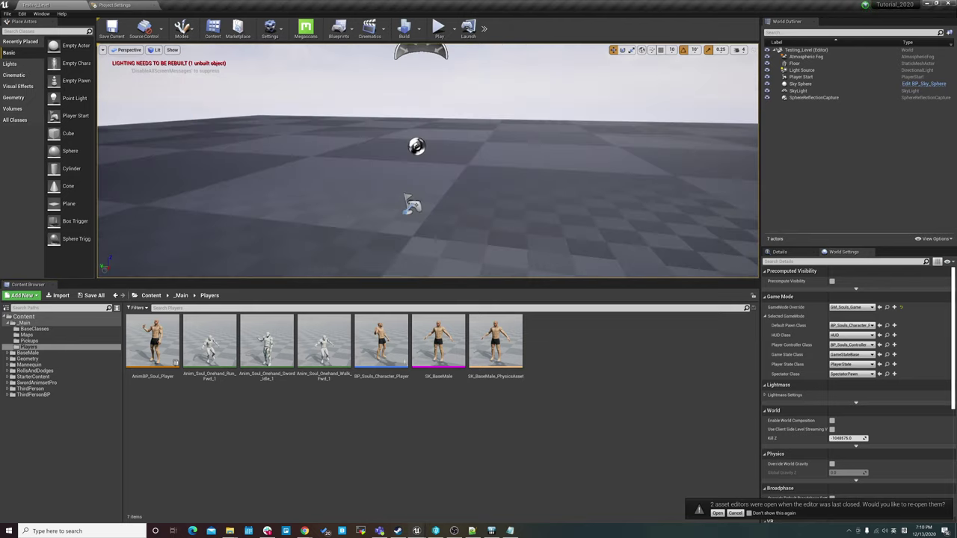
Step: Open AnimBP_Soul_Player, go back to the level, and close the character blueprint
{"action": "double_click", "coordinate": [153, 342]}
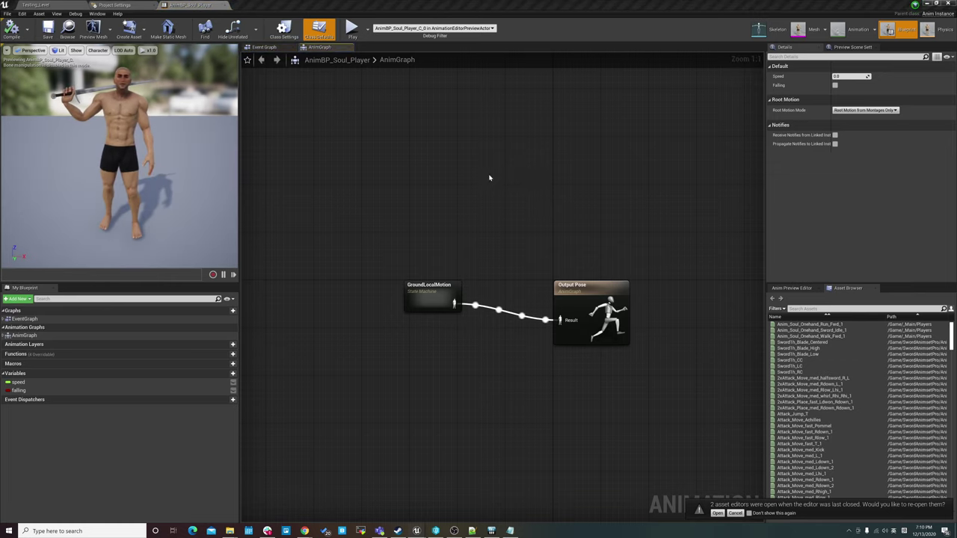
{"action": "left_click", "coordinate": [55, 6]}
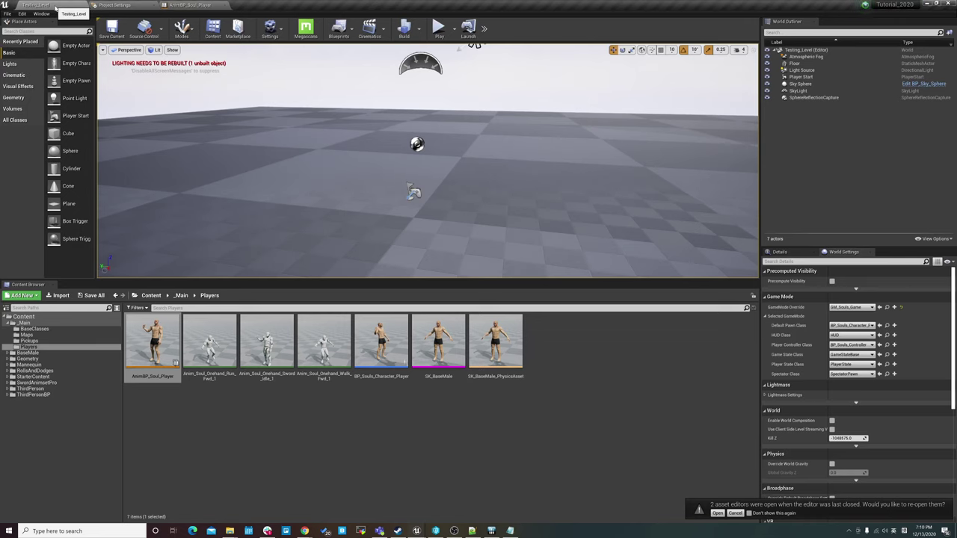
{"action": "left_click", "coordinate": [385, 348]}
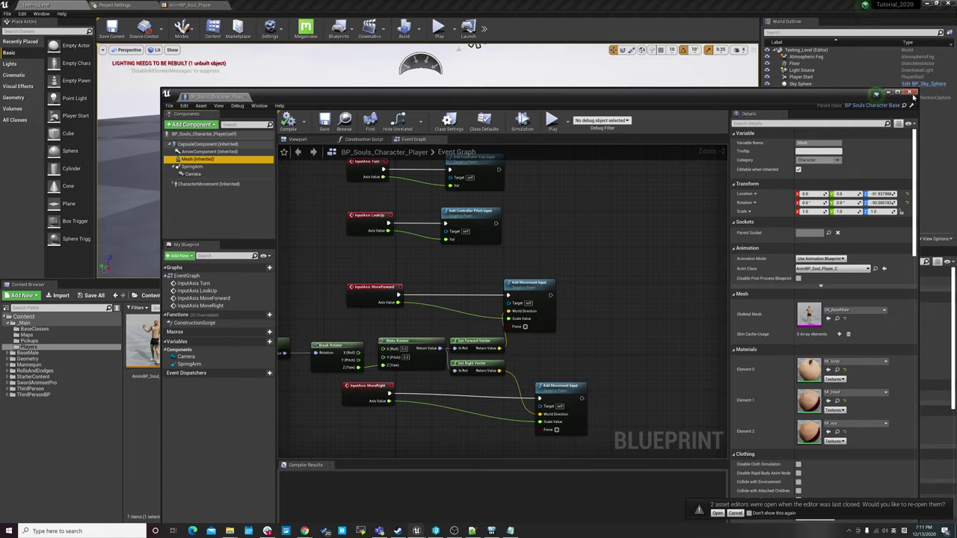
{"action": "left_click", "coordinate": [913, 96]}
Step: Reopen AnimBP_Soul_Player and inspect the GroundLocalMotion state machine's Idle state
{"action": "double_click", "coordinate": [196, 329]}
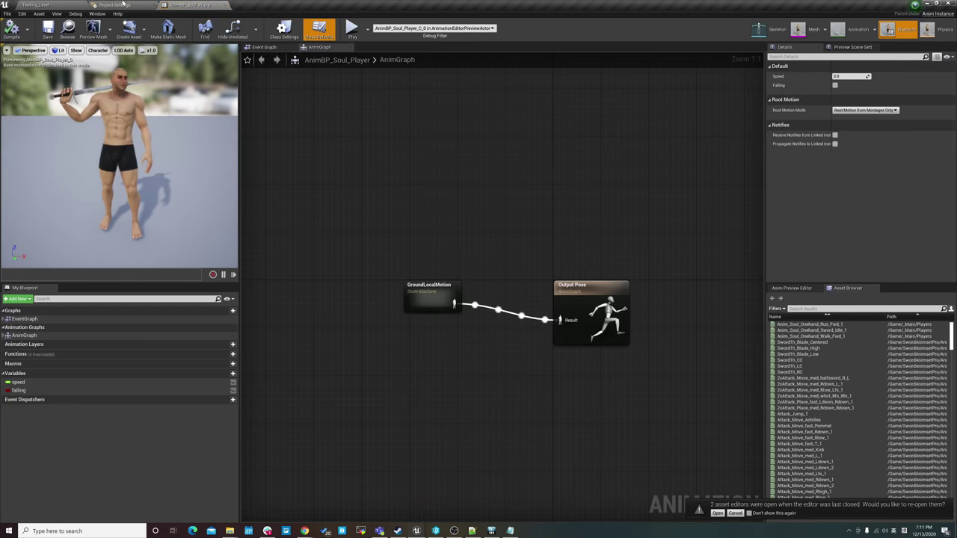
{"action": "double_click", "coordinate": [433, 285]}
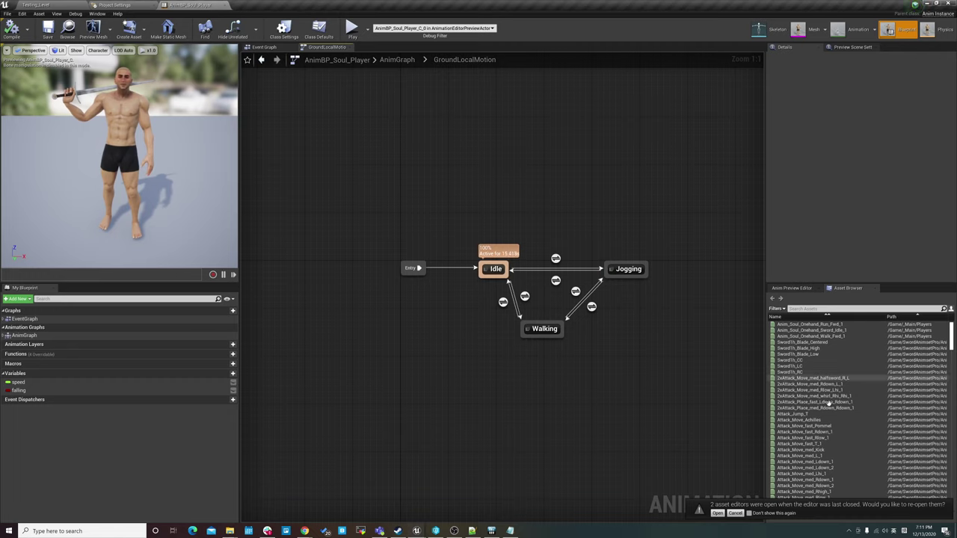
{"action": "double_click", "coordinate": [496, 269]}
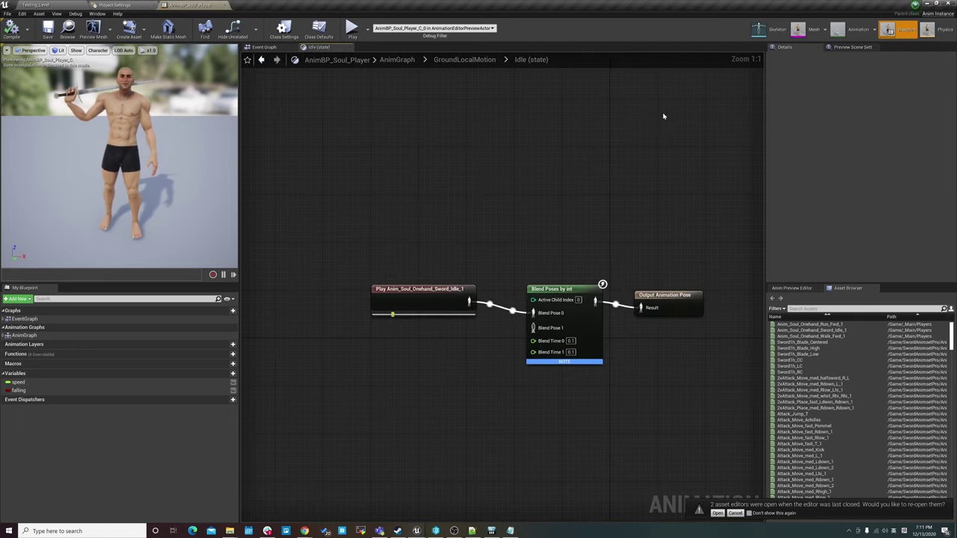
{"action": "left_click", "coordinate": [464, 59]}
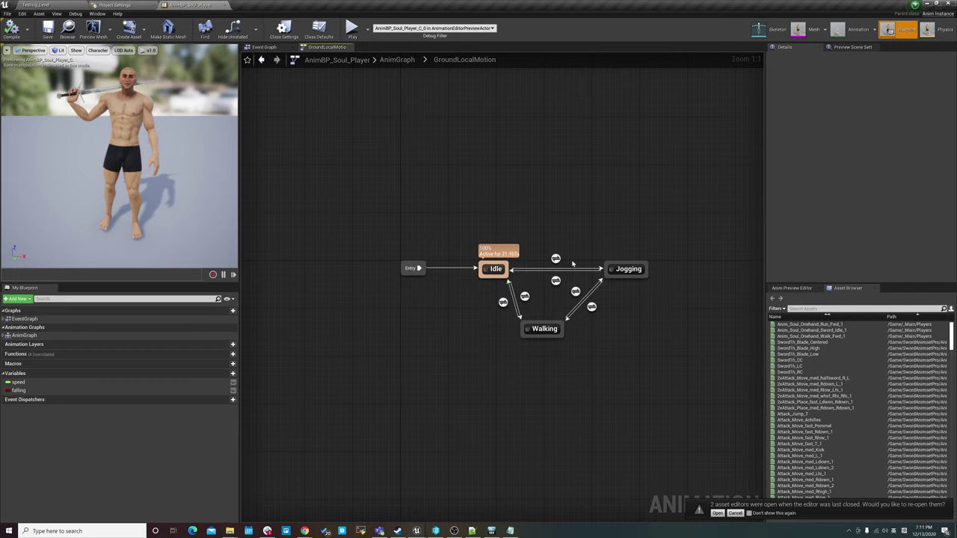
{"action": "mouse_move", "coordinate": [556, 259]}
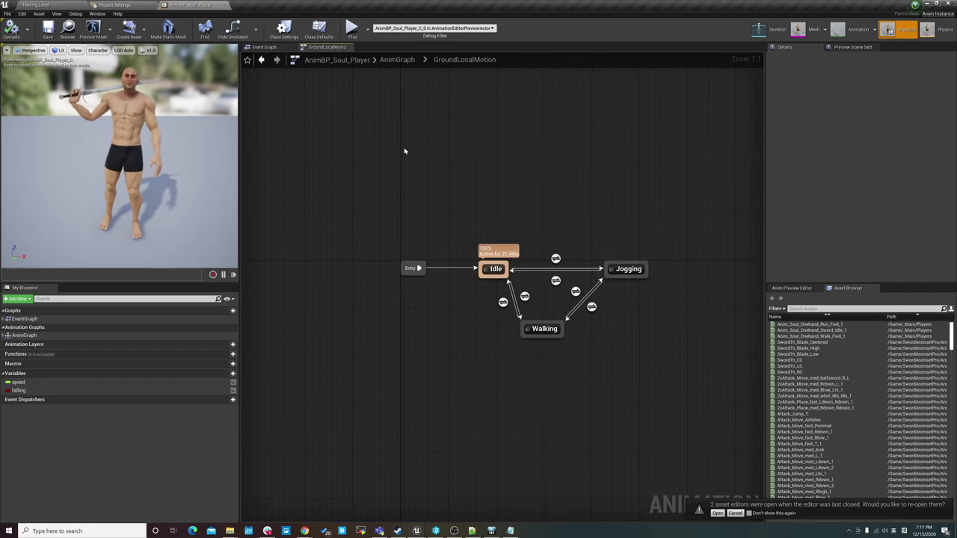
Step: View the Event Graph and top-level AnimGraph, then return to Testing_Level
{"action": "left_click", "coordinate": [263, 46]}
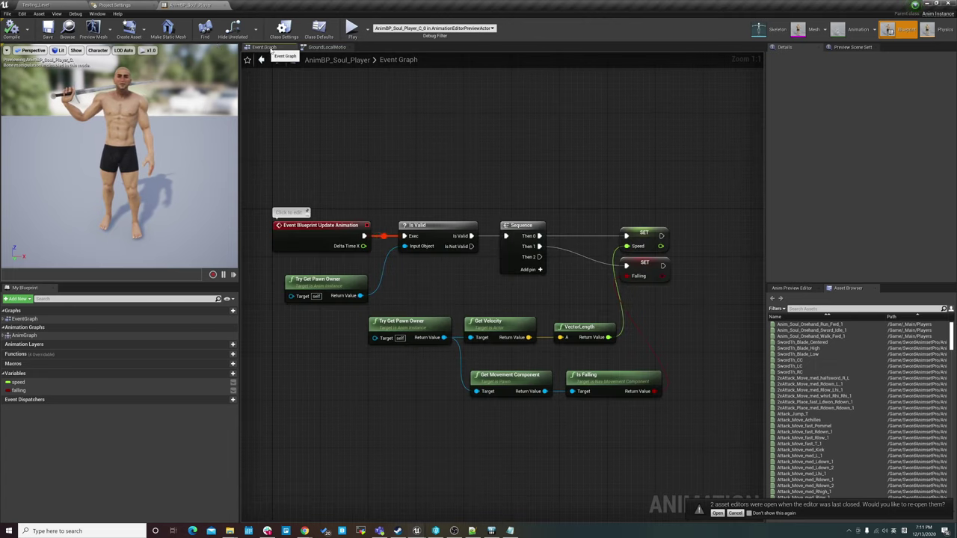
{"action": "left_click", "coordinate": [327, 47]}
{"action": "left_click", "coordinate": [395, 59]}
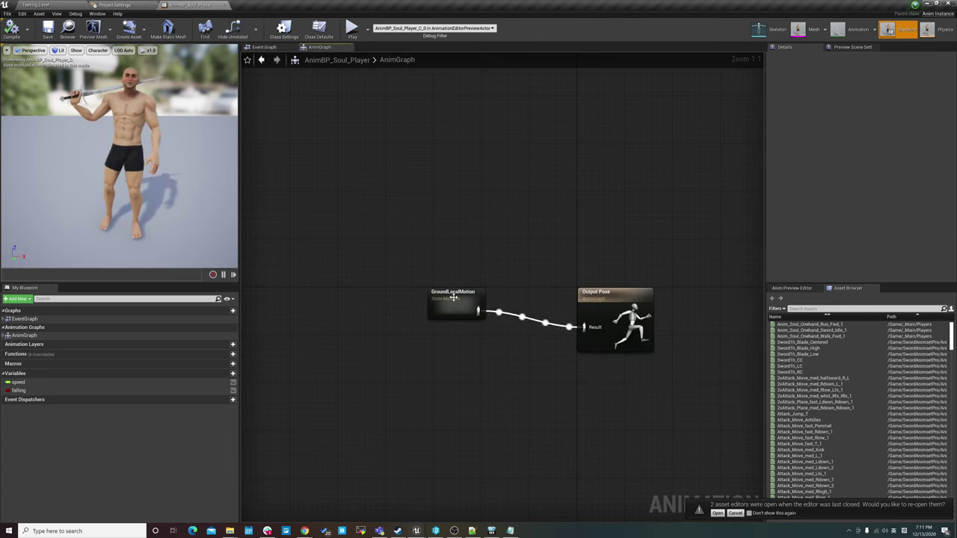
{"action": "left_click_drag", "start_coordinate": [453, 298], "coordinate": [453, 321]}
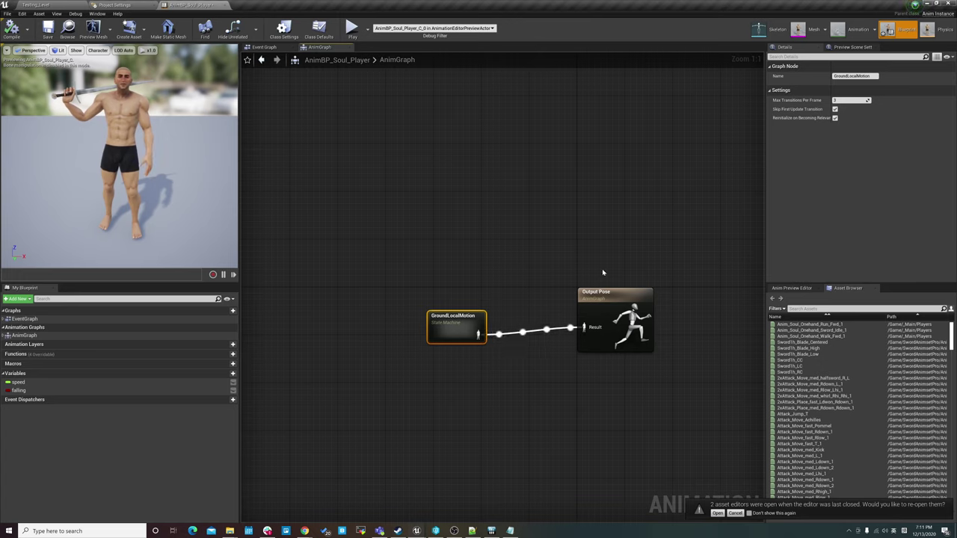
{"action": "left_click", "coordinate": [65, 6]}
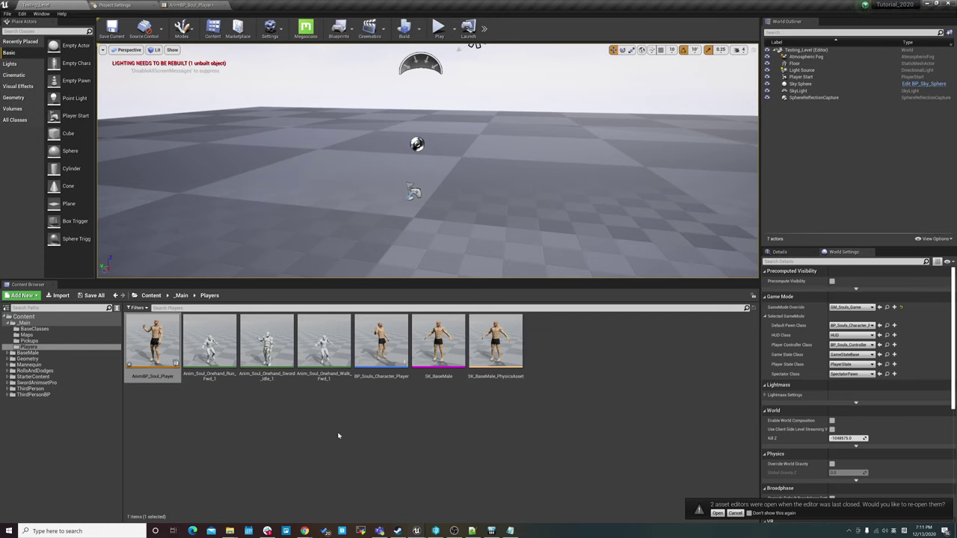
Step: Open and close BP_Souls_Character_Player, then start a Play-in-Editor session
{"action": "double_click", "coordinate": [381, 340]}
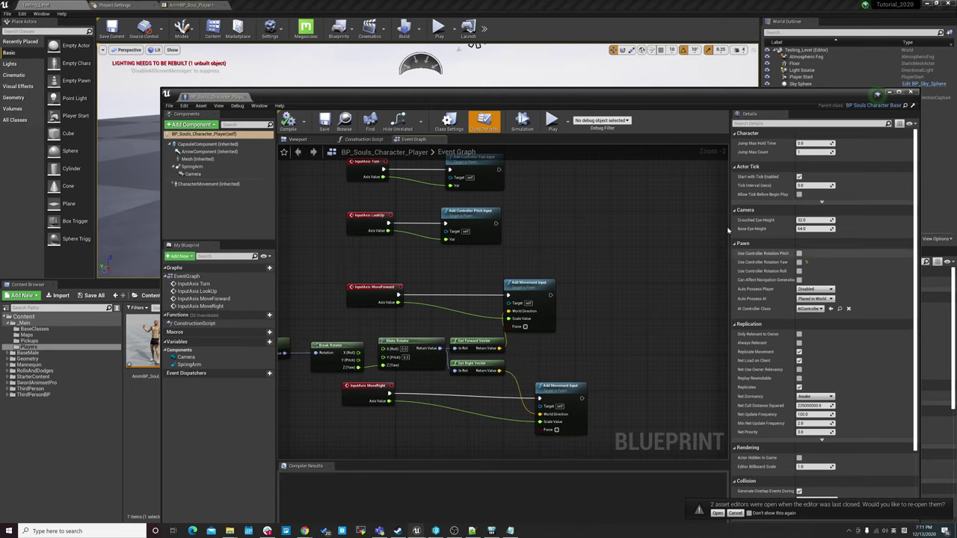
{"action": "left_click", "coordinate": [913, 92]}
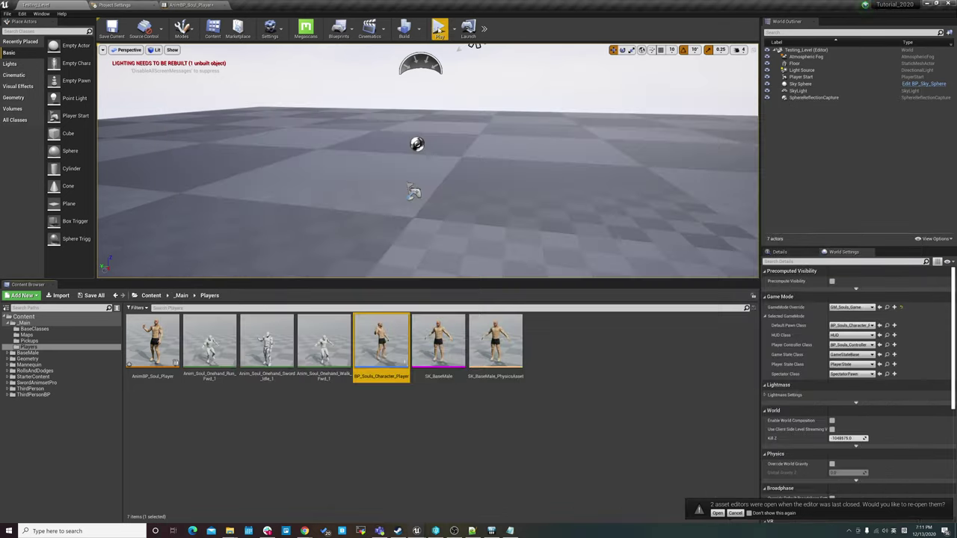
{"action": "left_click", "coordinate": [439, 30]}
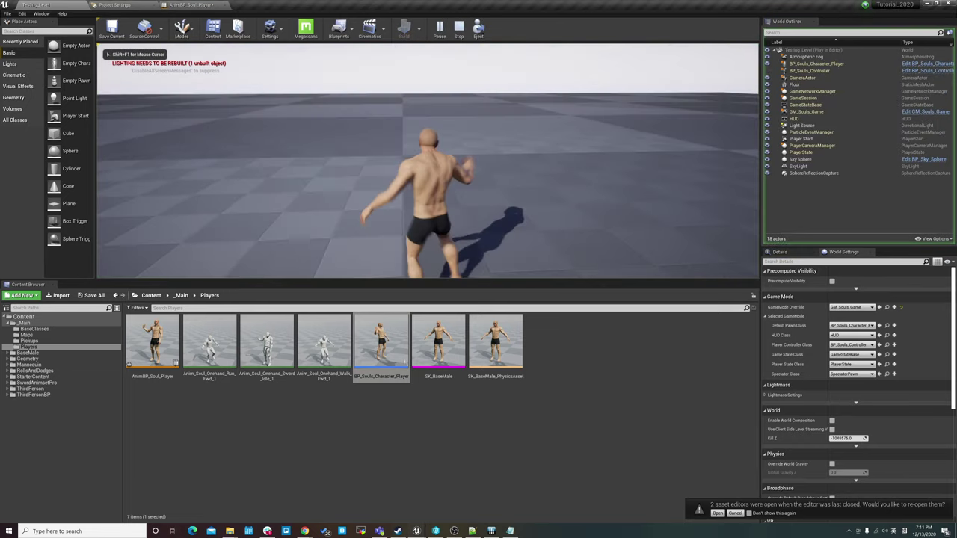
Step: Restart play and run the character with W, S and D to test idle and run
{"action": "key", "text": "Escape"}
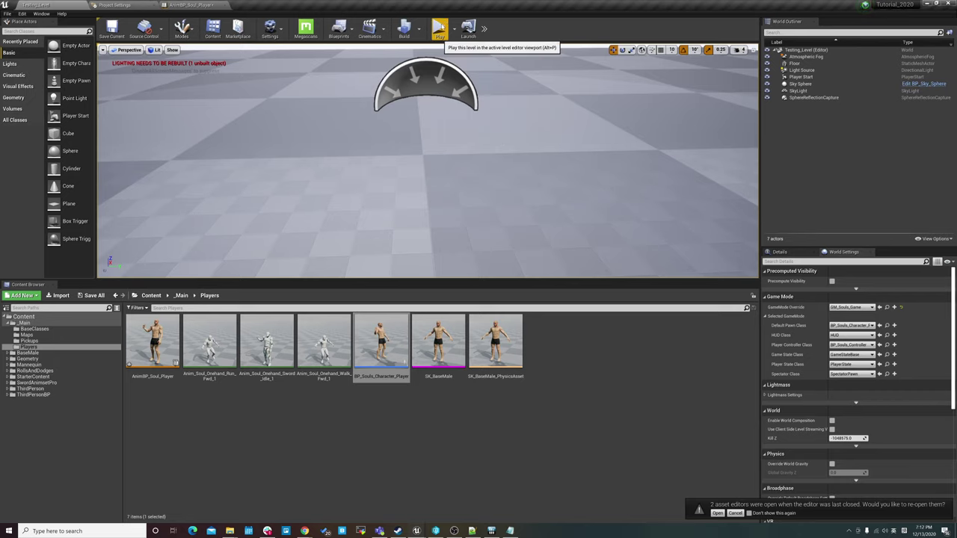
{"action": "left_click", "coordinate": [439, 28]}
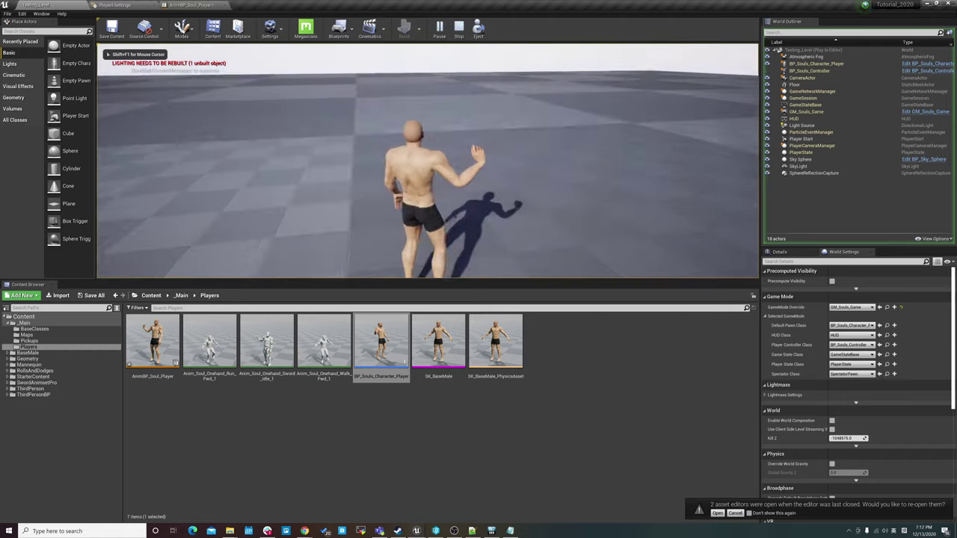
{"action": "key", "text": "w"}
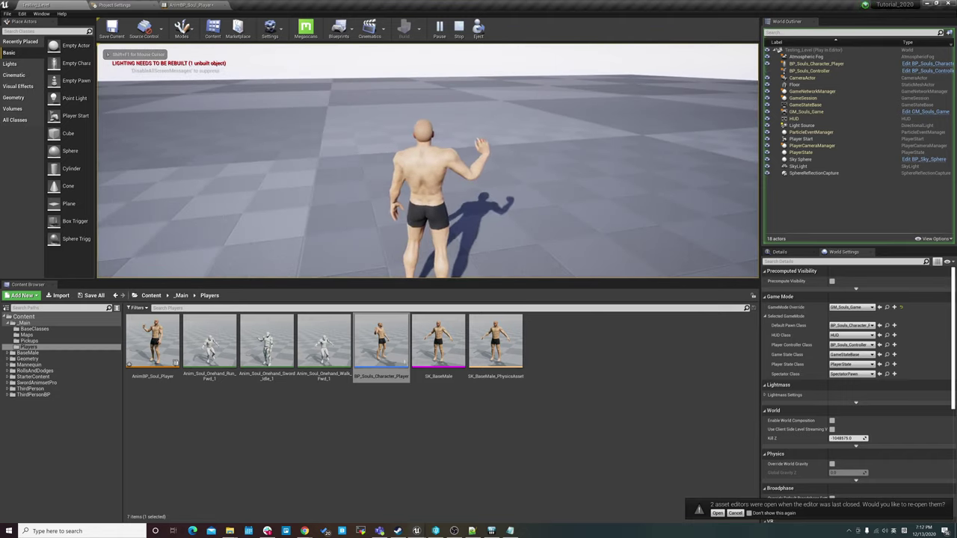
{"action": "key", "text": "w"}
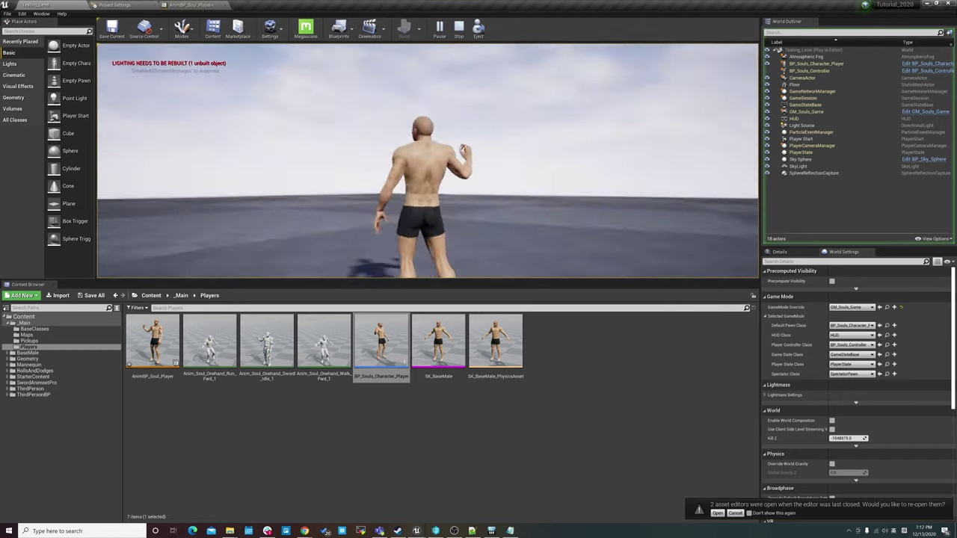
{"action": "key", "text": "s"}
{"action": "key", "text": "d"}
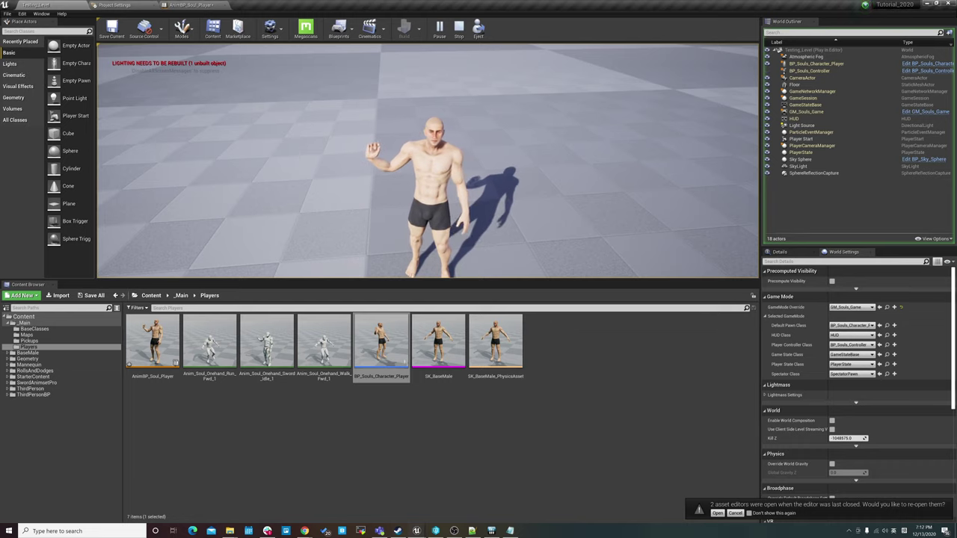
{"action": "key", "text": "Escape"}
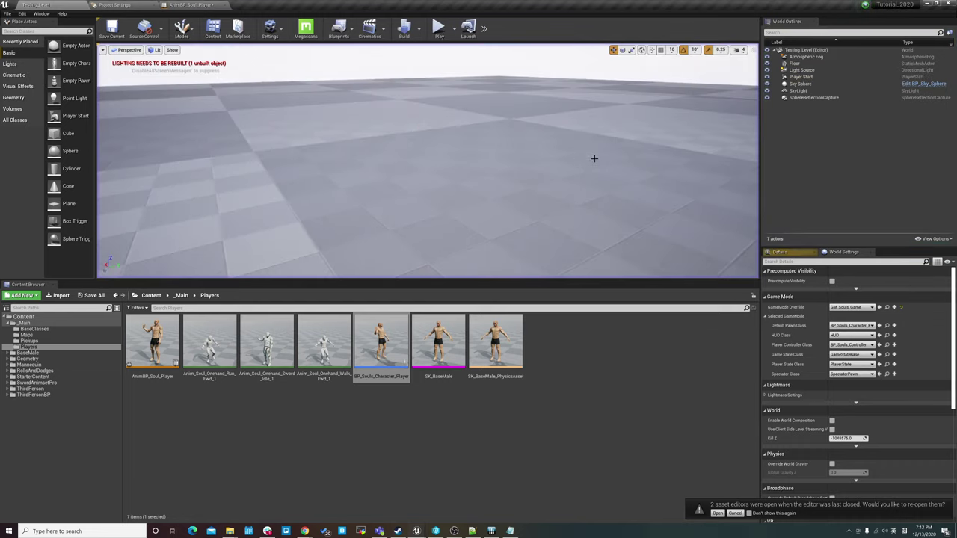
Step: Play again with the game controlling the camera, then end the session
{"action": "left_click", "coordinate": [439, 29]}
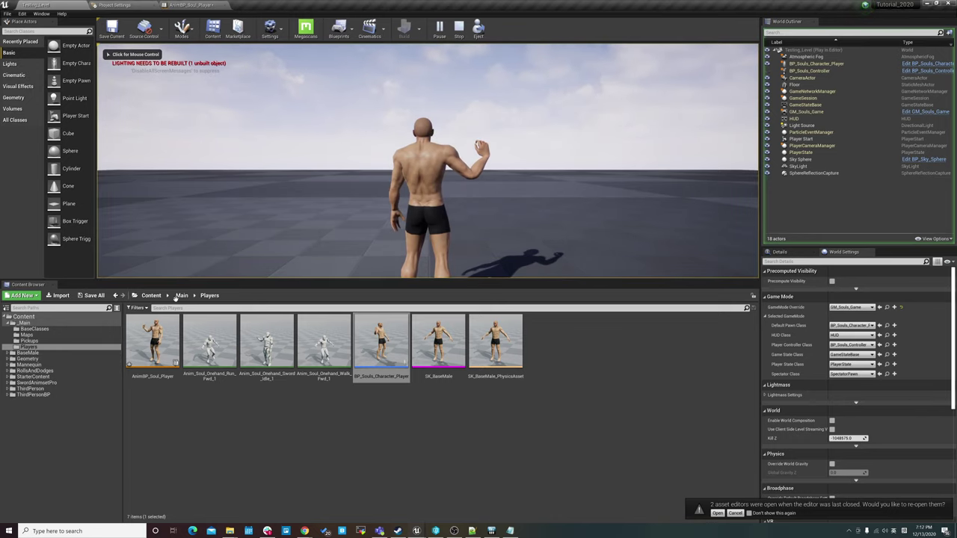
{"action": "left_click", "coordinate": [187, 254]}
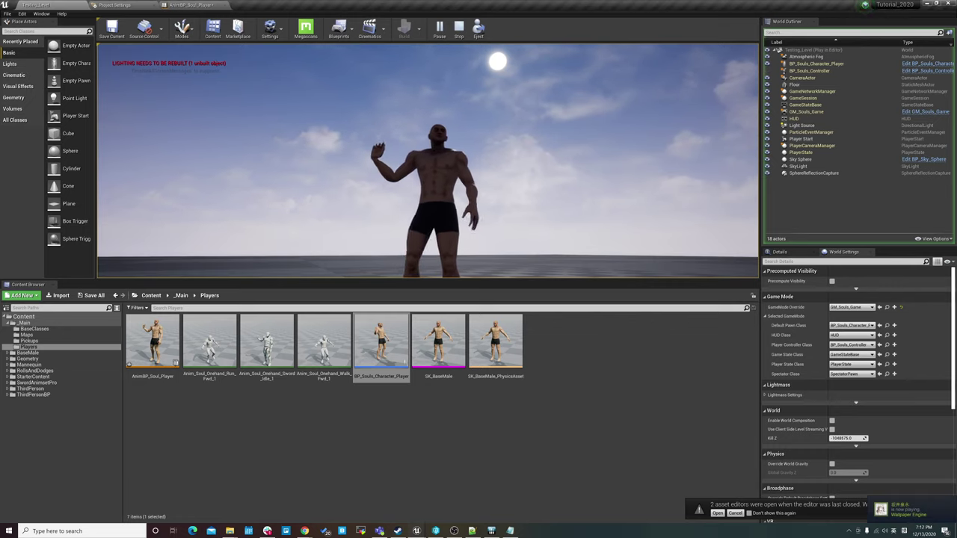
{"action": "key", "text": "Escape"}
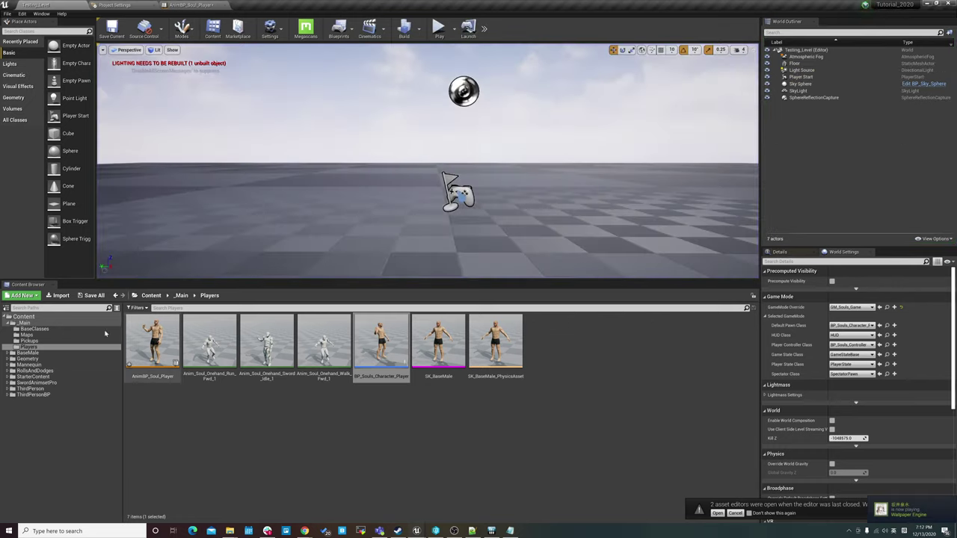
Step: Browse BaseMale > Meshes and select the UE4_Mannequin_Skeleton asset
{"action": "left_click", "coordinate": [37, 353]}
{"action": "left_click", "coordinate": [7, 353]}
{"action": "left_click", "coordinate": [30, 371]}
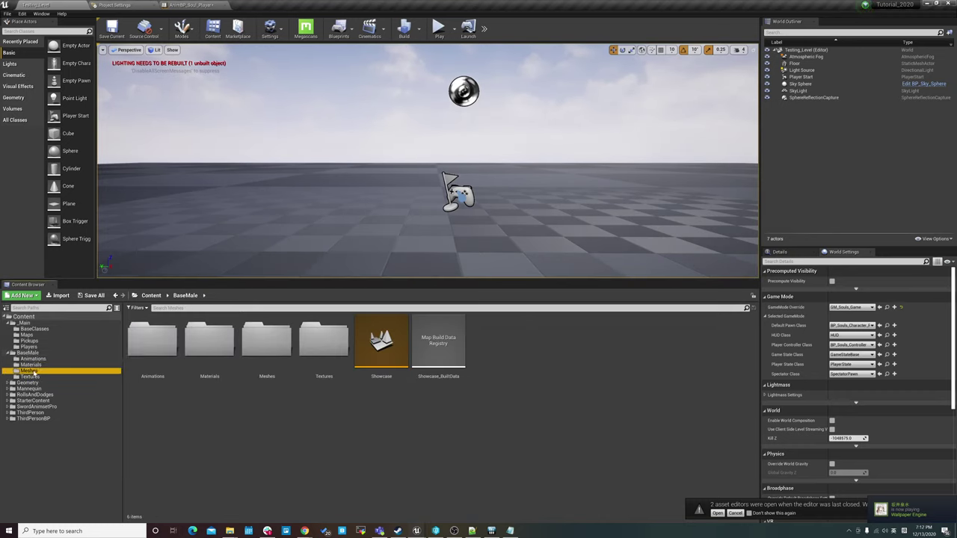
{"action": "left_click", "coordinate": [34, 359]}
{"action": "left_click", "coordinate": [30, 371]}
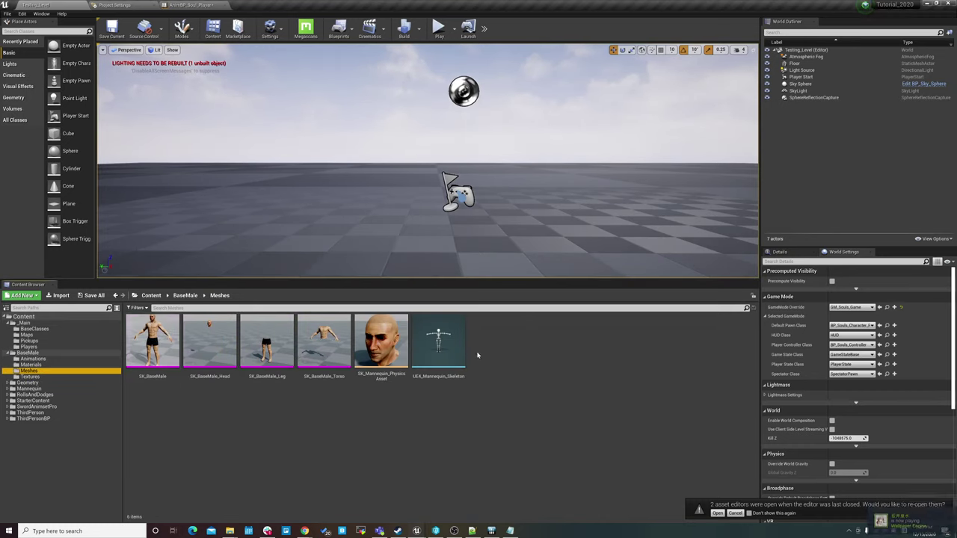
{"action": "left_click", "coordinate": [438, 344]}
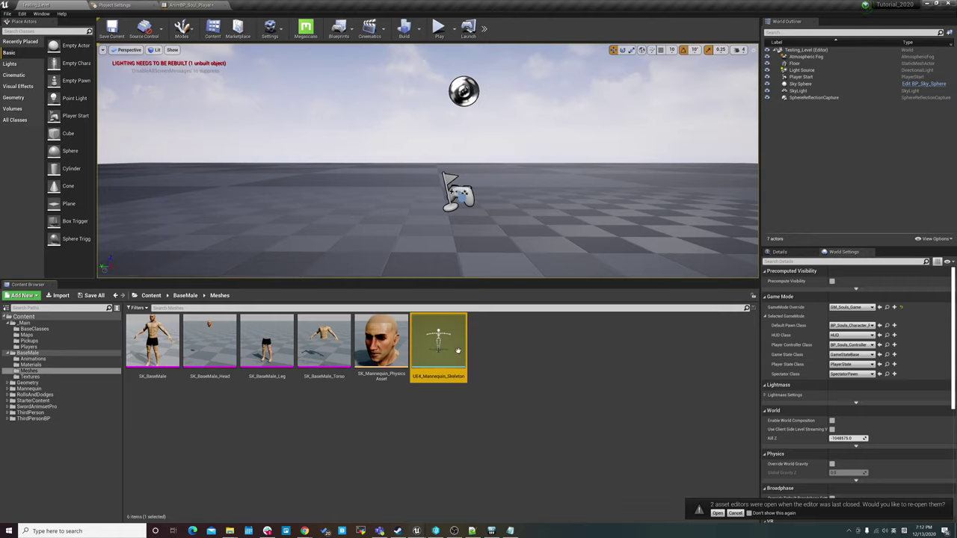
Step: Expand SwordAnimsetPro subfolders, StarterContent and the RollsAndDodges folder
{"action": "left_click", "coordinate": [9, 407]}
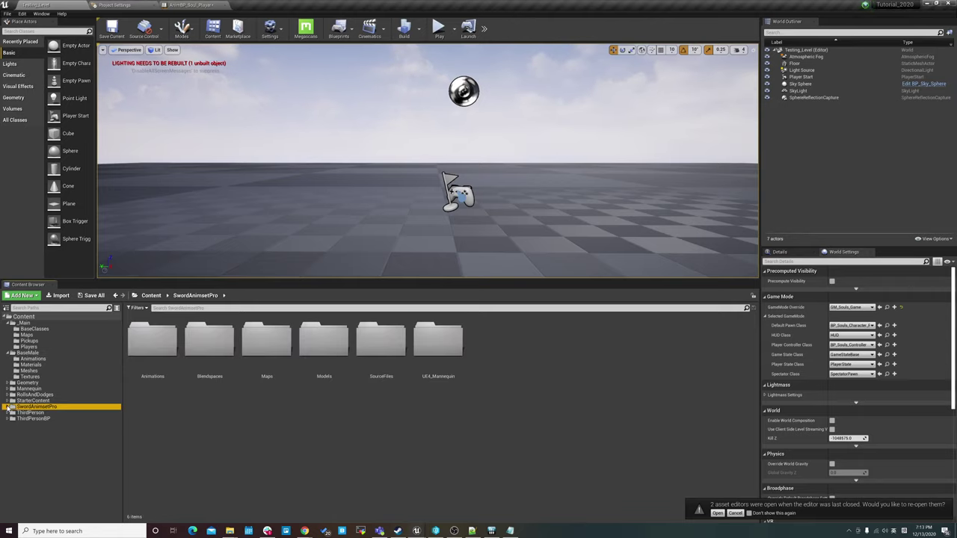
{"action": "left_click", "coordinate": [9, 407]}
{"action": "left_click", "coordinate": [30, 431]}
{"action": "left_click", "coordinate": [30, 425]}
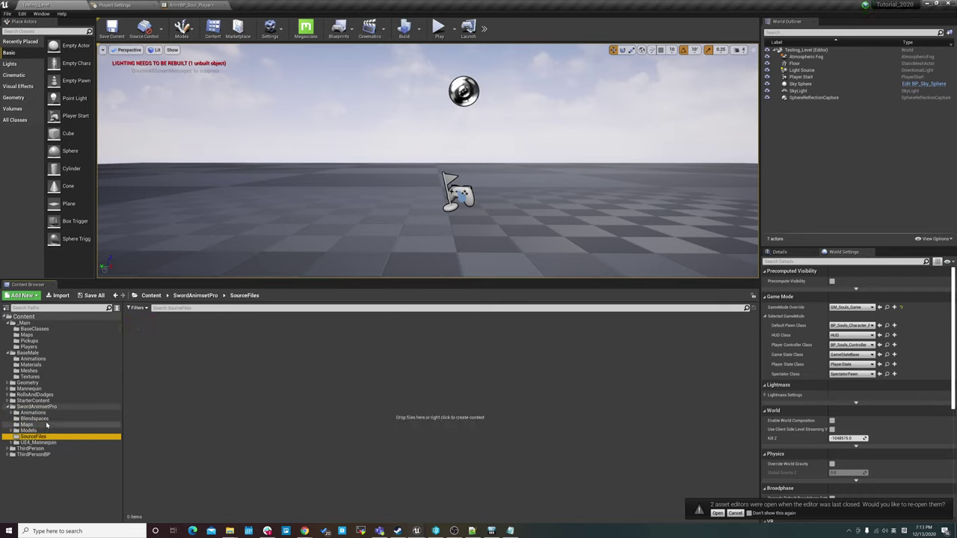
{"action": "left_click", "coordinate": [33, 419]}
{"action": "left_click", "coordinate": [33, 401]}
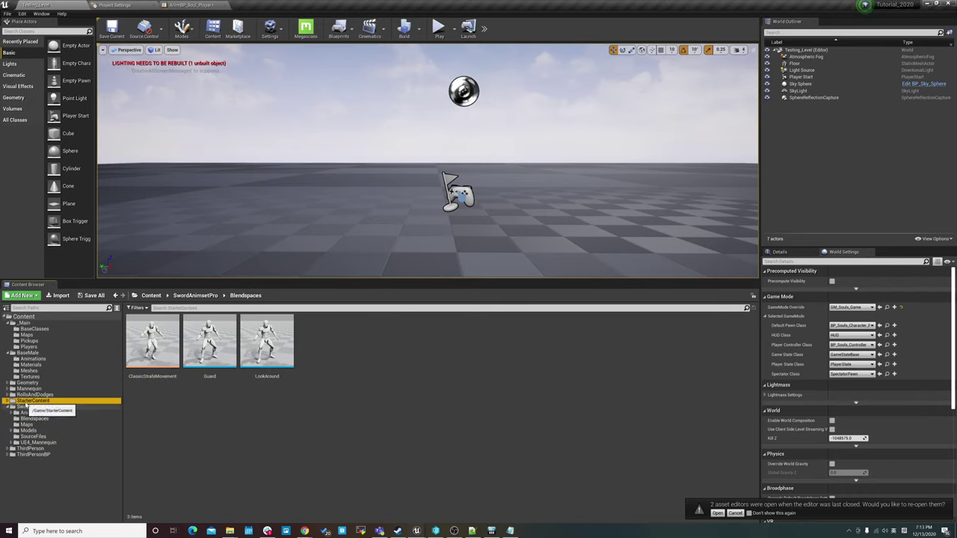
{"action": "left_click", "coordinate": [9, 396]}
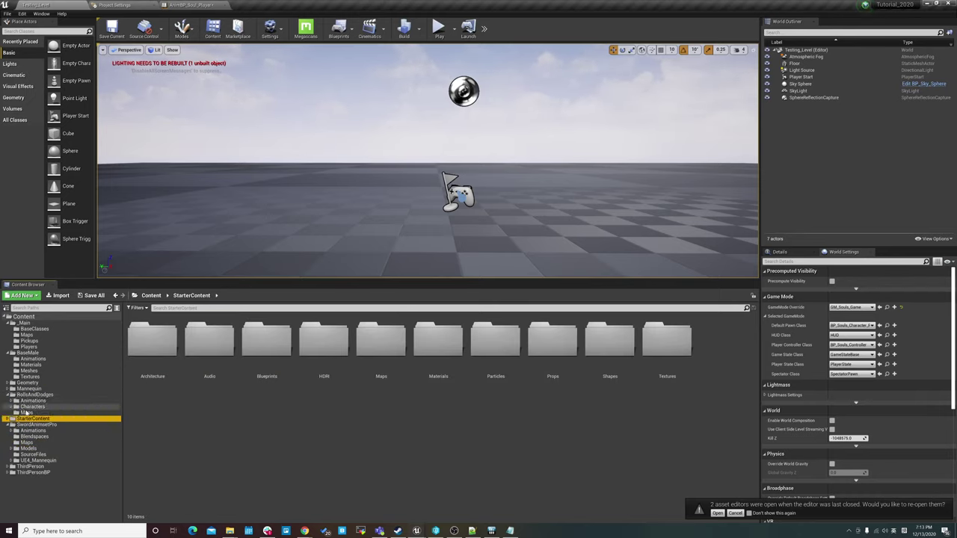
{"action": "left_click", "coordinate": [33, 394]}
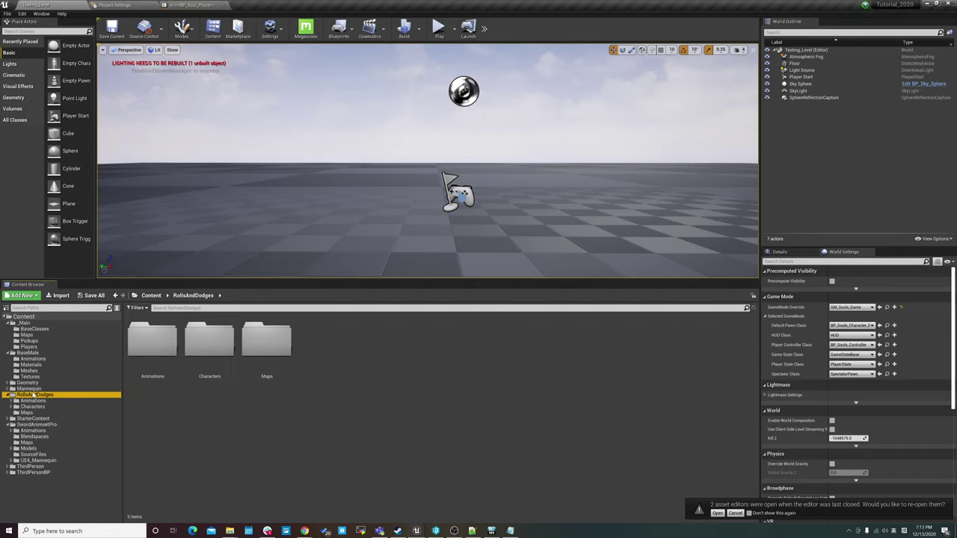
Step: Check the empty _Main/Pickups folder and return to _Main/Players
{"action": "left_click", "coordinate": [35, 425]}
{"action": "left_click", "coordinate": [27, 335]}
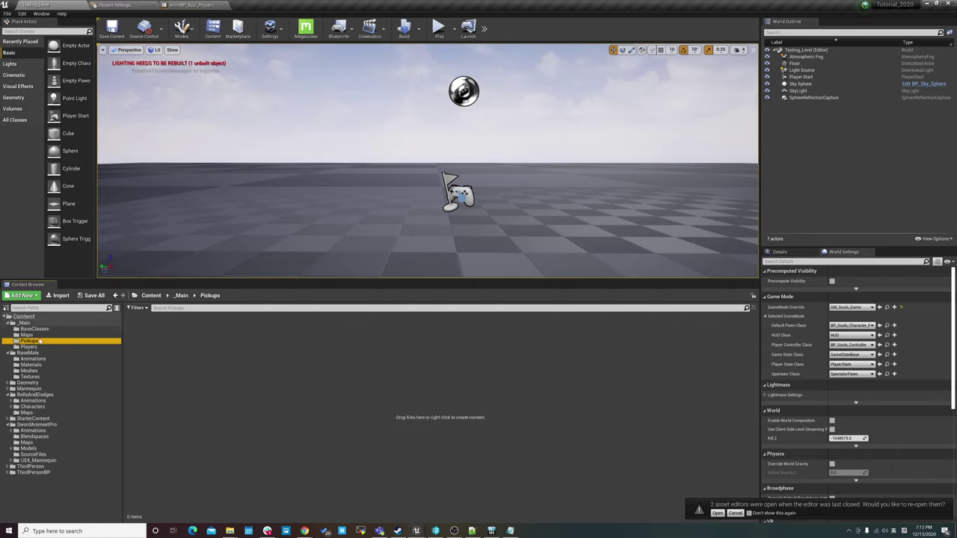
{"action": "left_click", "coordinate": [29, 341]}
{"action": "left_click", "coordinate": [42, 347]}
{"action": "left_click", "coordinate": [29, 341]}
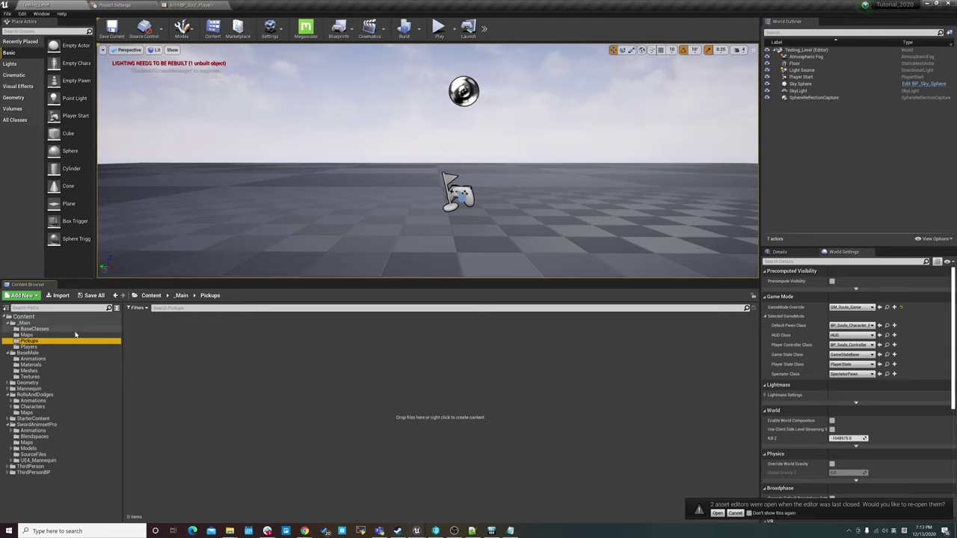
{"action": "left_click", "coordinate": [60, 347]}
{"action": "right_click_drag", "start_coordinate": [400, 209], "coordinate": [378, 211]}
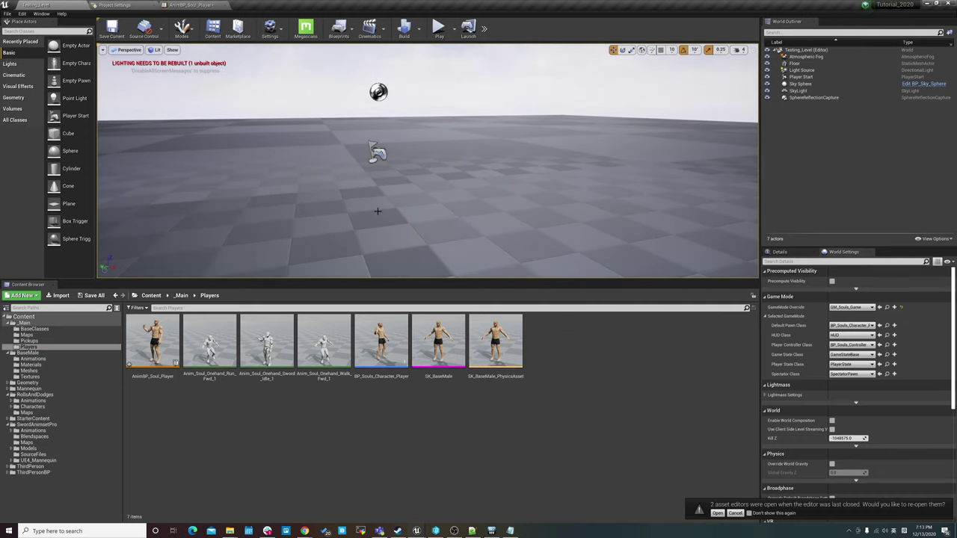
{"action": "right_click_drag", "start_coordinate": [473, 181], "coordinate": [441, 172]}
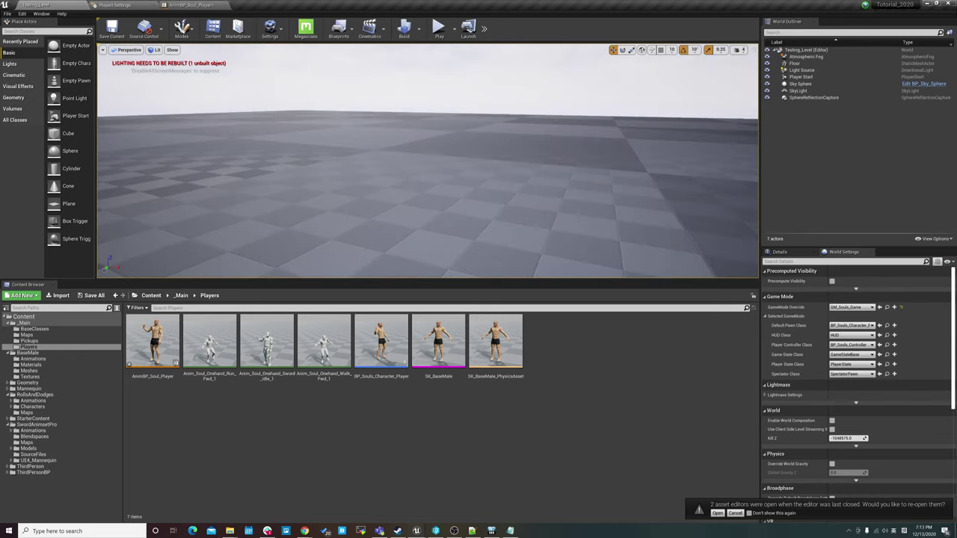